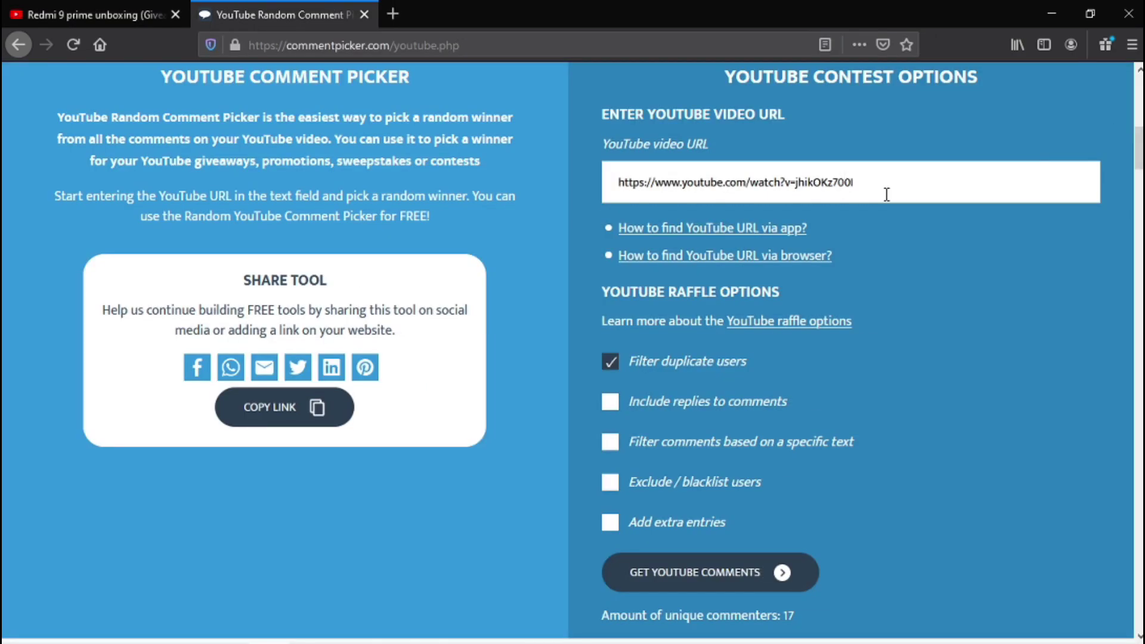
# Replace the video URL with the giveaway video's link and load its YouTube comments
pyautogui.moveTo(885, 194); pyautogui.dragTo(602, 195)
pyautogui.hotkey('ctrl', 'c')
pyautogui.press('BackSpace')
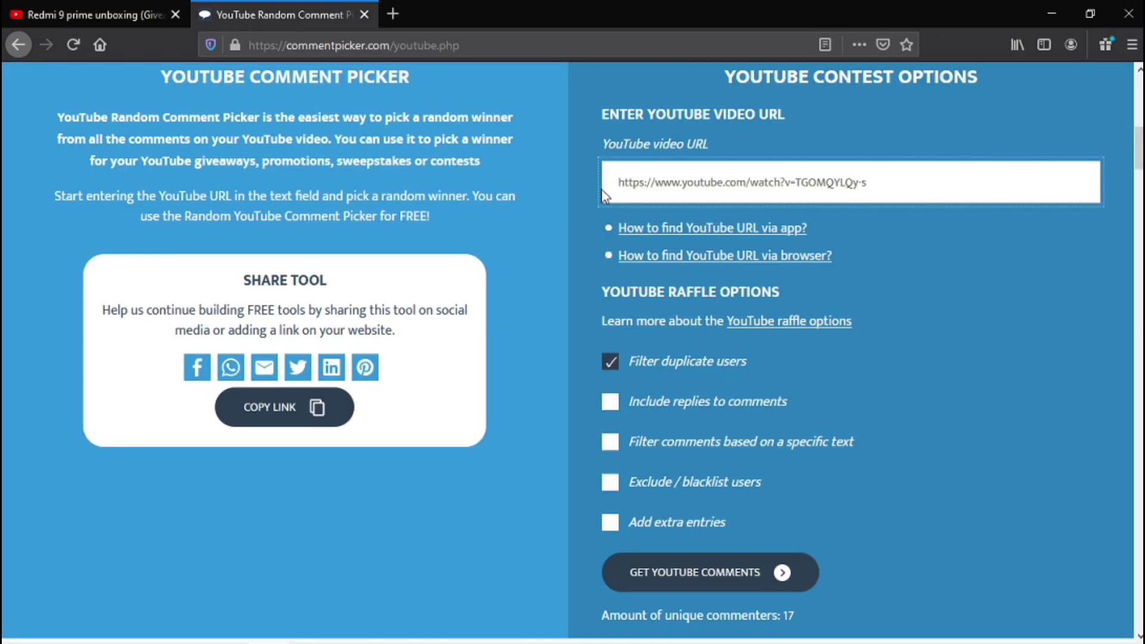
pyautogui.hotkey('ctrl', 'v')
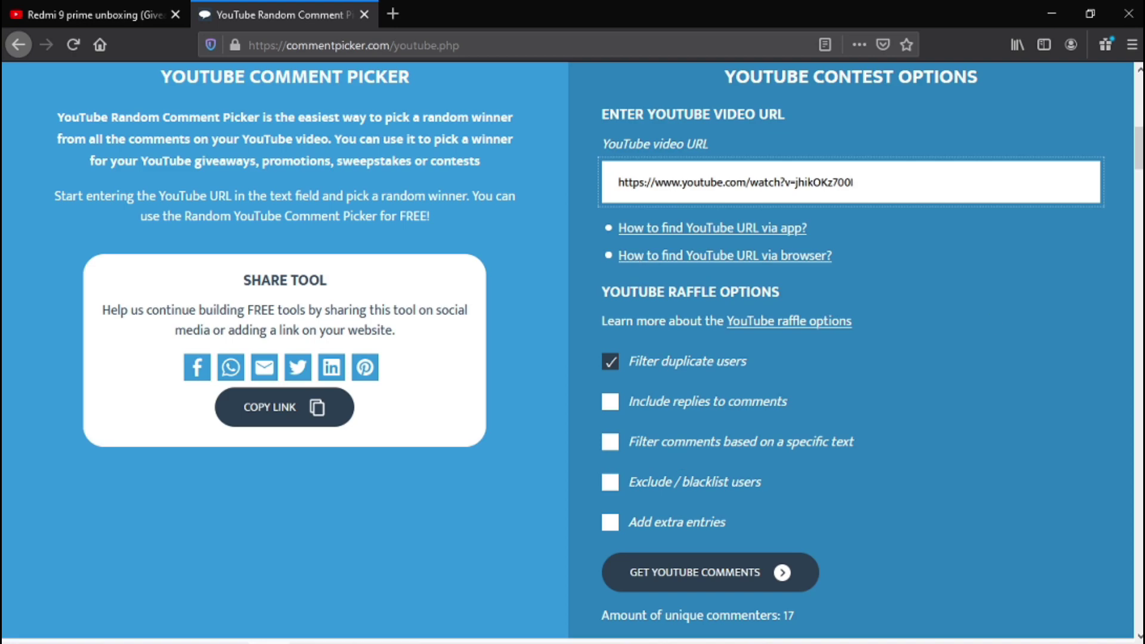
pyautogui.click(713, 576)
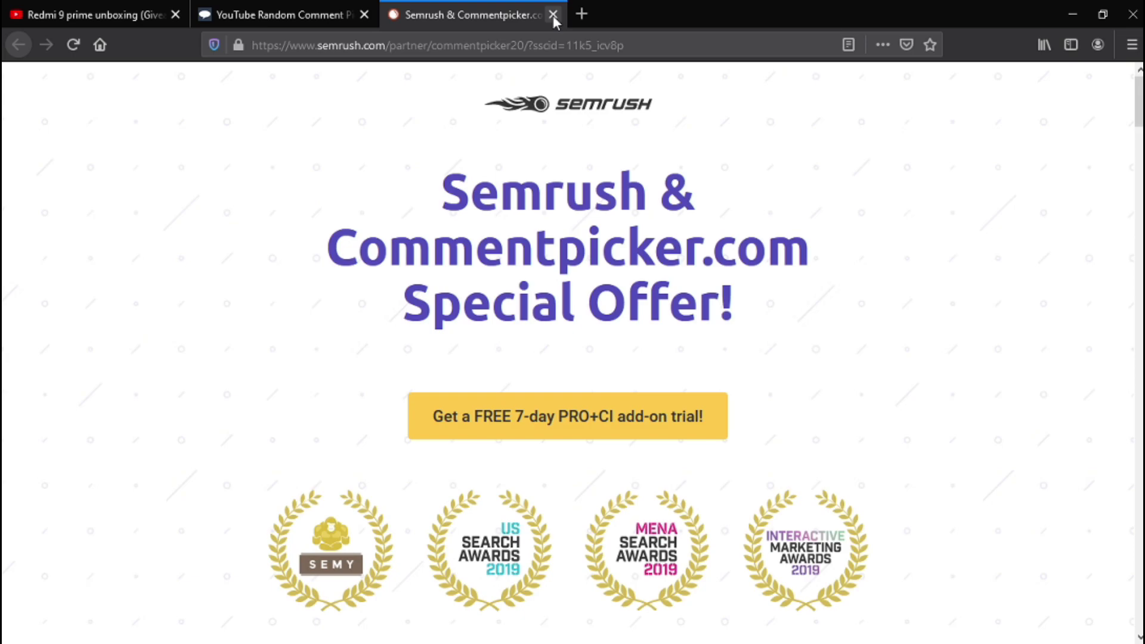
# Toggle the exclude-blacklisted-users option on then off, and start the random winner draw
pyautogui.click(552, 15)
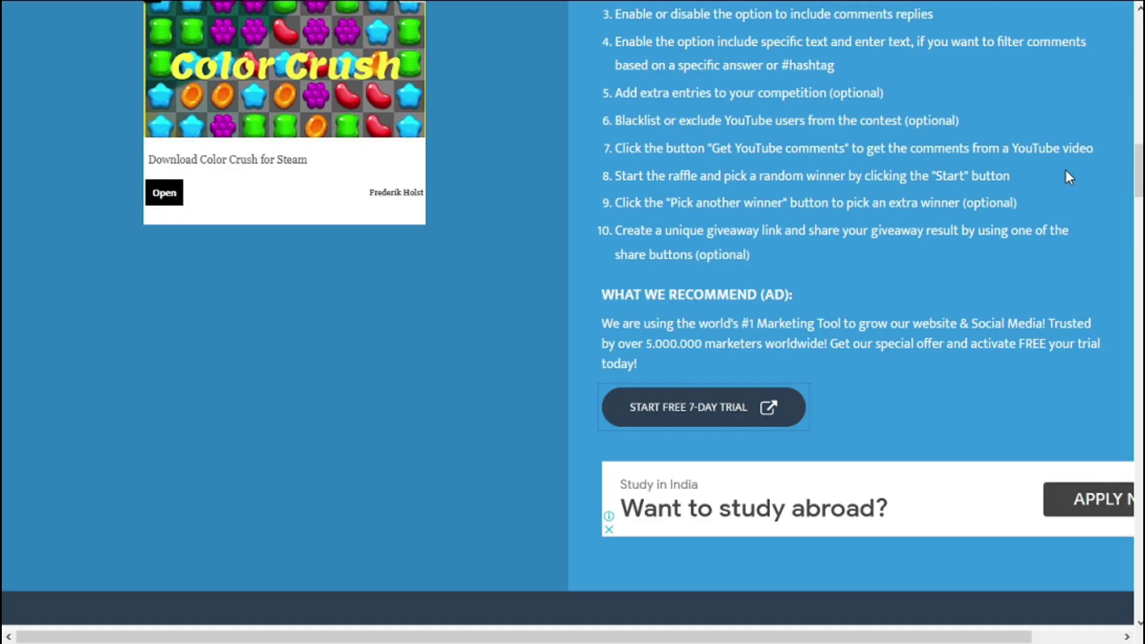
pyautogui.scroll(2, 1025, 111)
pyautogui.scroll(2, 1025, 111)
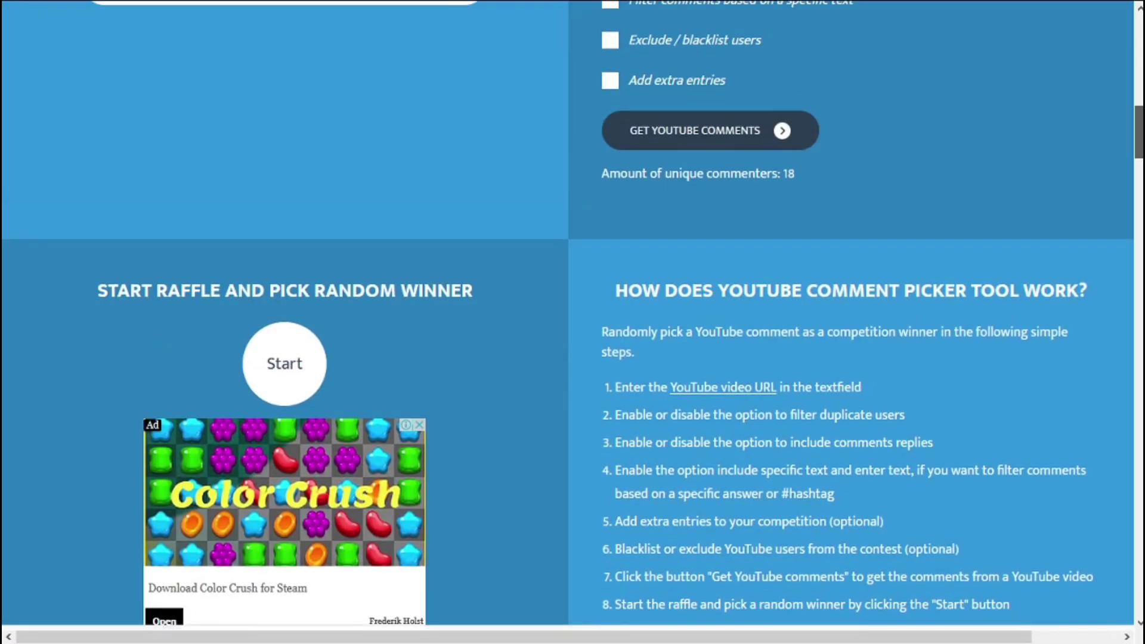
pyautogui.scroll(1, 1025, 110)
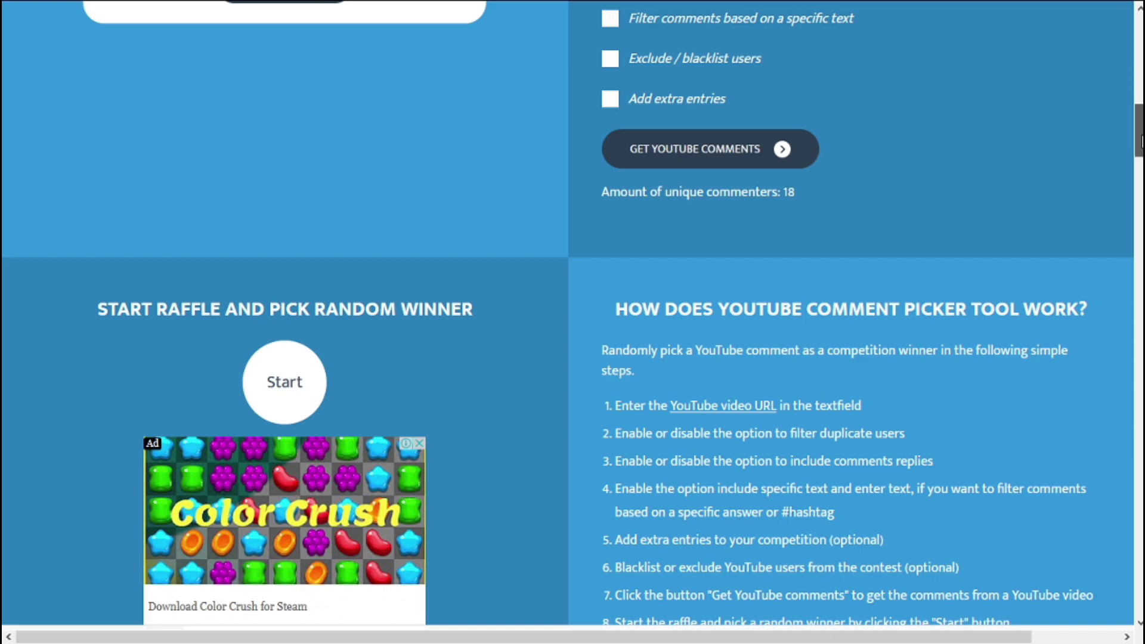
pyautogui.moveTo(1140, 138); pyautogui.dragTo(1140, 110)
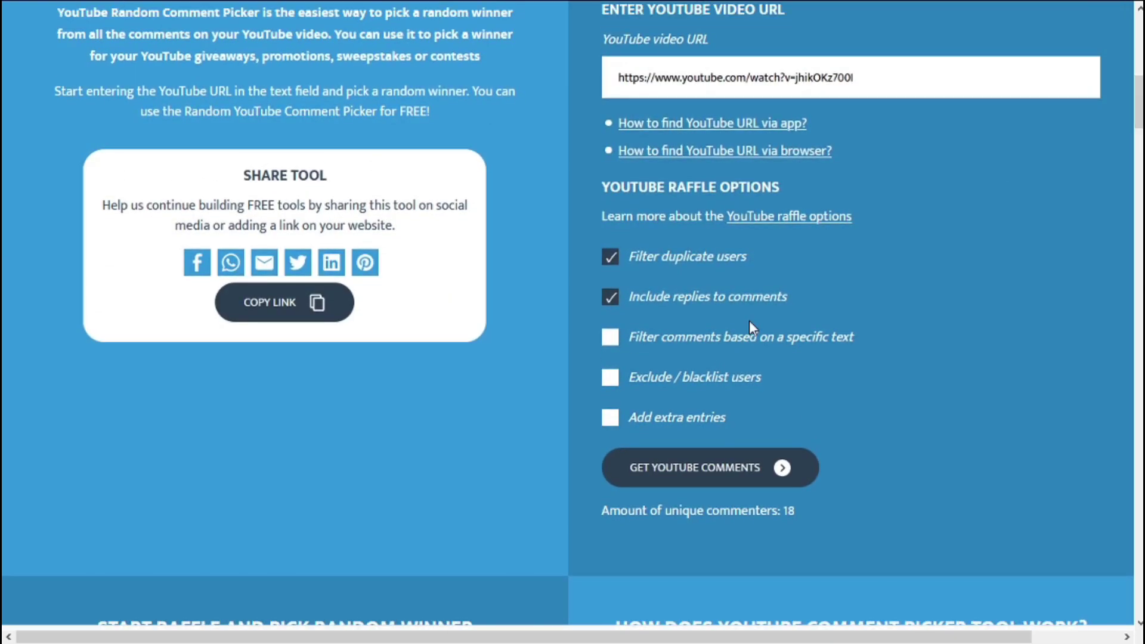
pyautogui.click(608, 388)
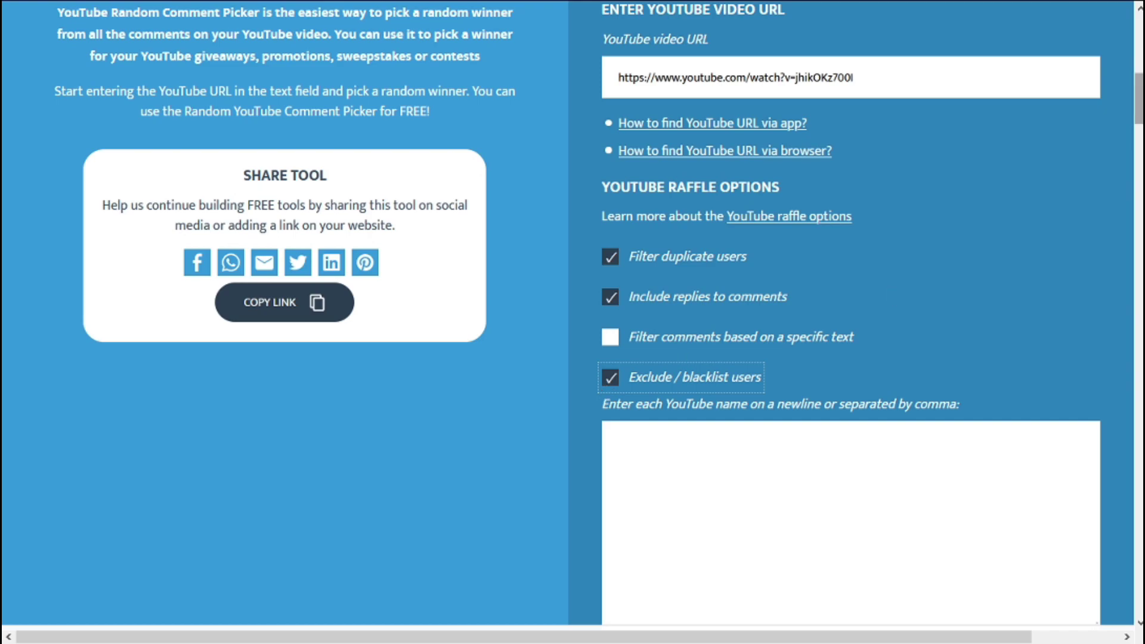
pyautogui.moveTo(1138, 115); pyautogui.dragTo(1139, 133)
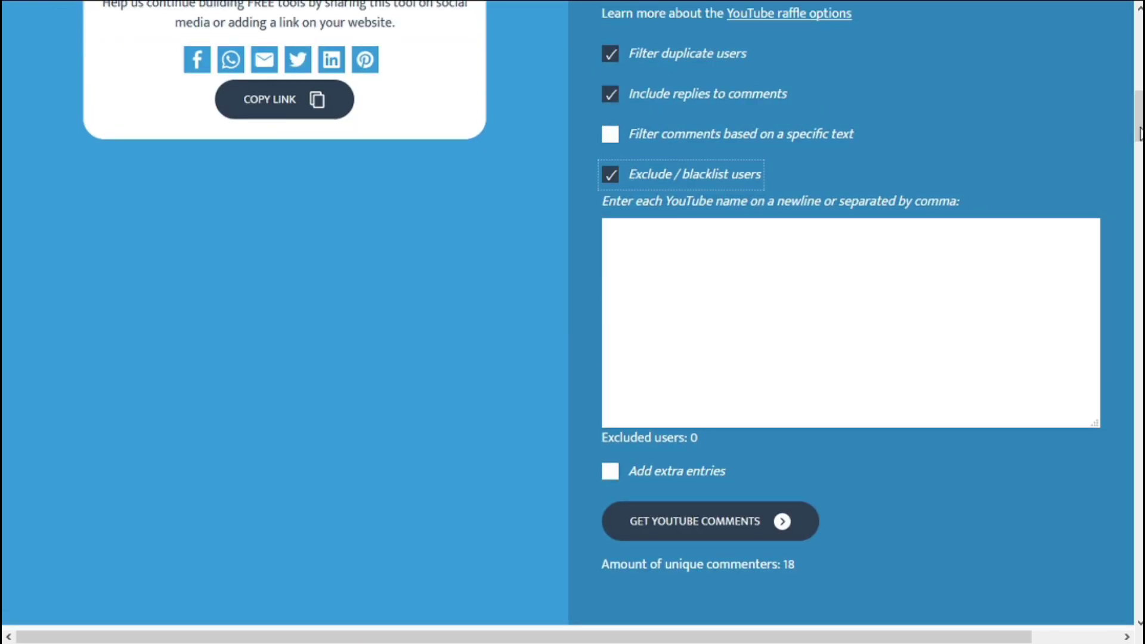
pyautogui.click(611, 176)
pyautogui.click(291, 493)
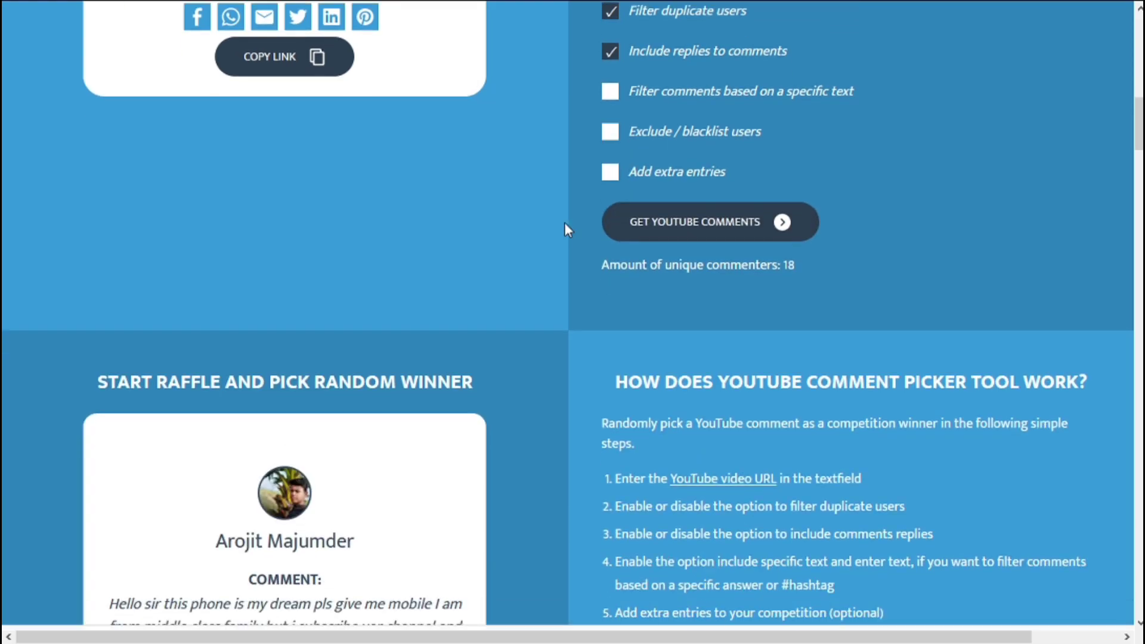
pyautogui.scroll(-2, 565, 230)
pyautogui.scroll(-1, 564, 230)
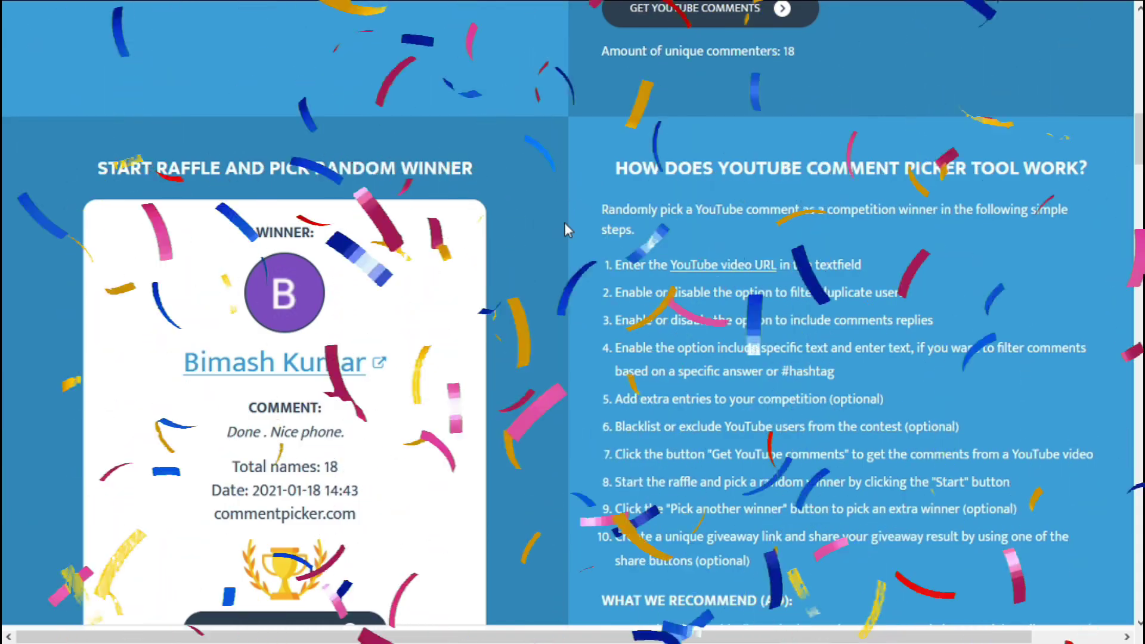
pyautogui.scroll(-1, 565, 230)
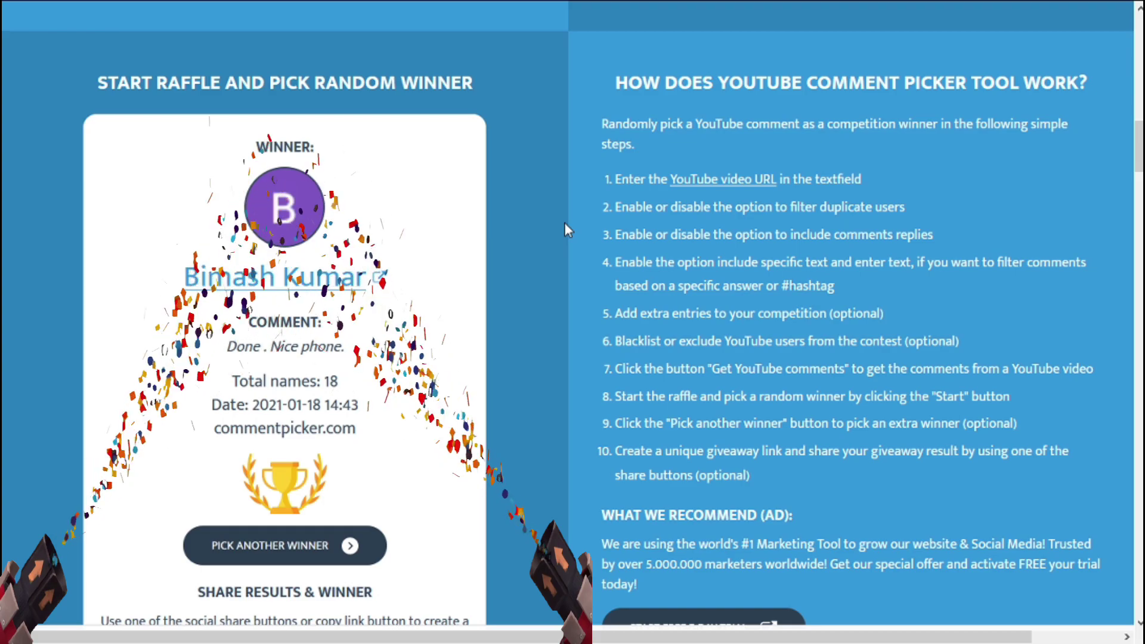
pyautogui.scroll(-1, 565, 230)
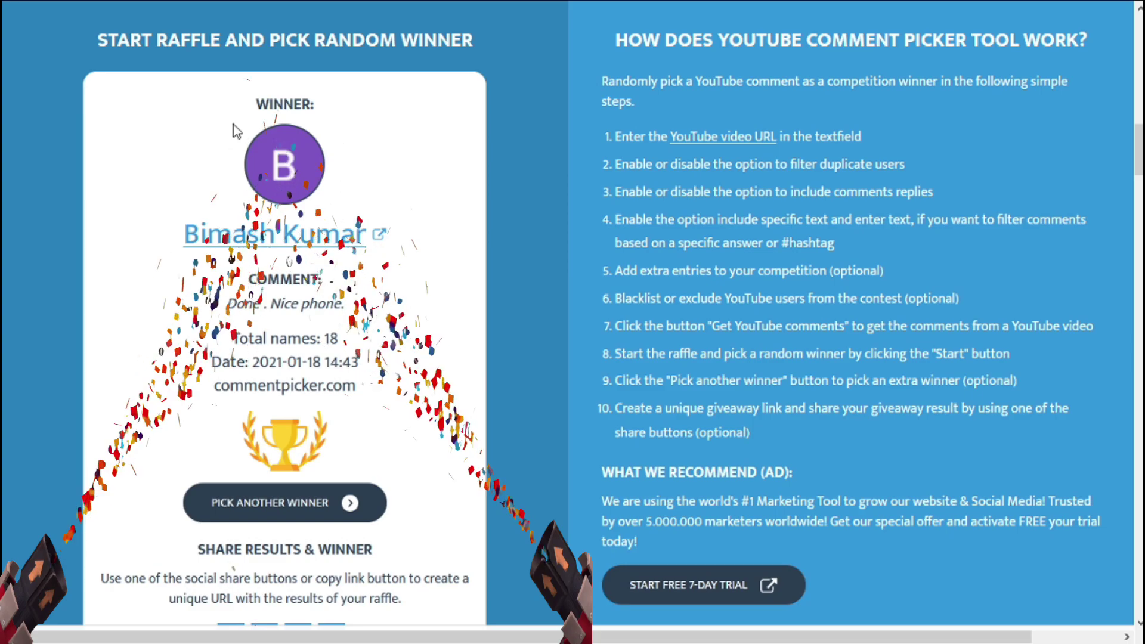
# Highlight part of the drawn winner's name on the winner card, then clear the selection
pyautogui.moveTo(231, 235); pyautogui.dragTo(303, 153)
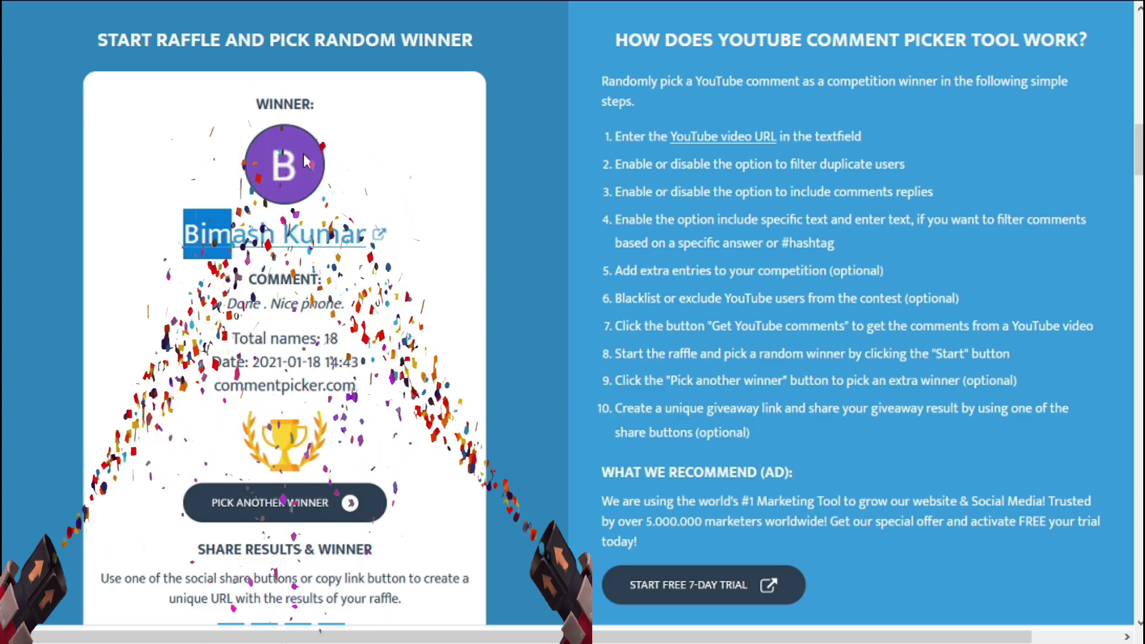
pyautogui.click(426, 266)
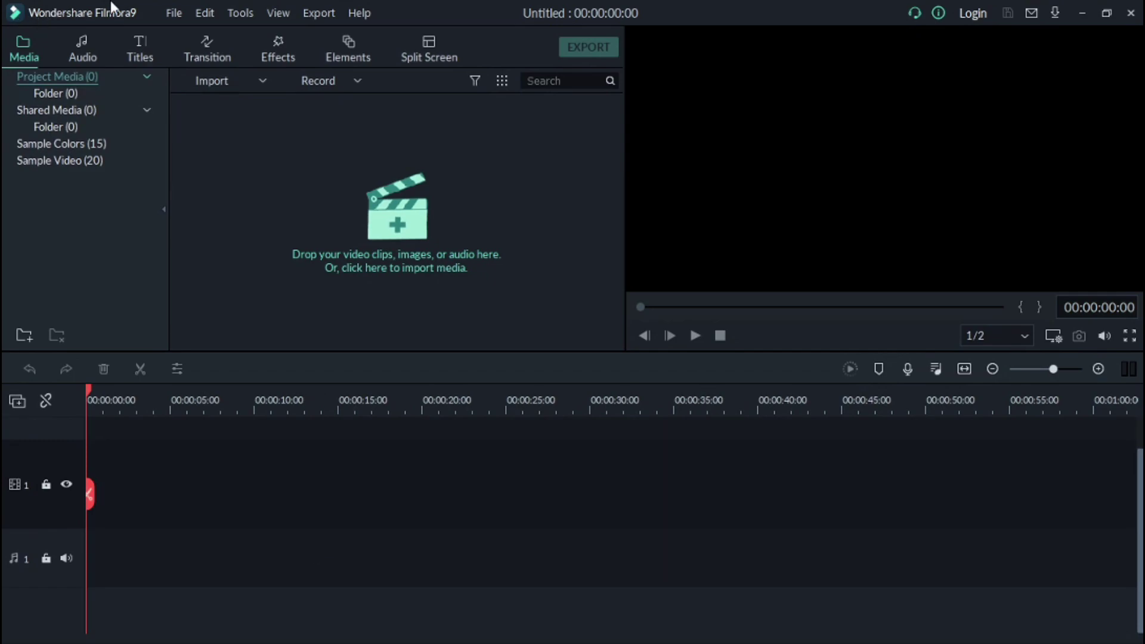
# Import media files via the File menu and place IMG_7880 after the first clip on the timeline
pyautogui.click(176, 11)
pyautogui.moveTo(209, 91)
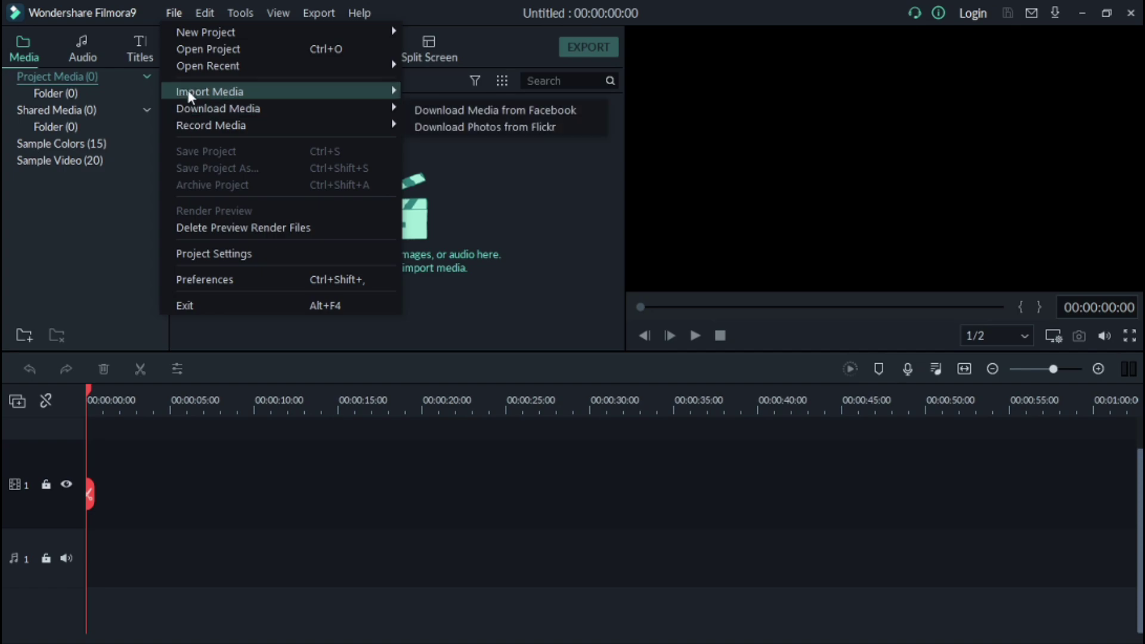
pyautogui.click(447, 100)
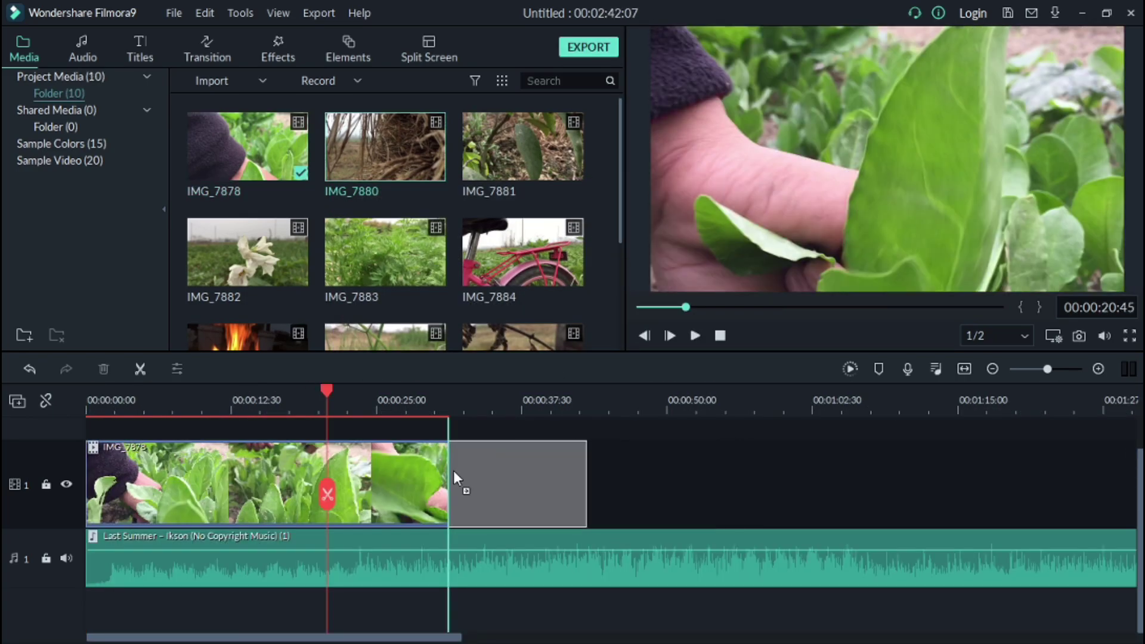
pyautogui.moveTo(453, 471); pyautogui.dragTo(522, 457)
# Detach IMG_7880's audio, delete it, and return the playhead to the start
pyautogui.rightClick(526, 474)
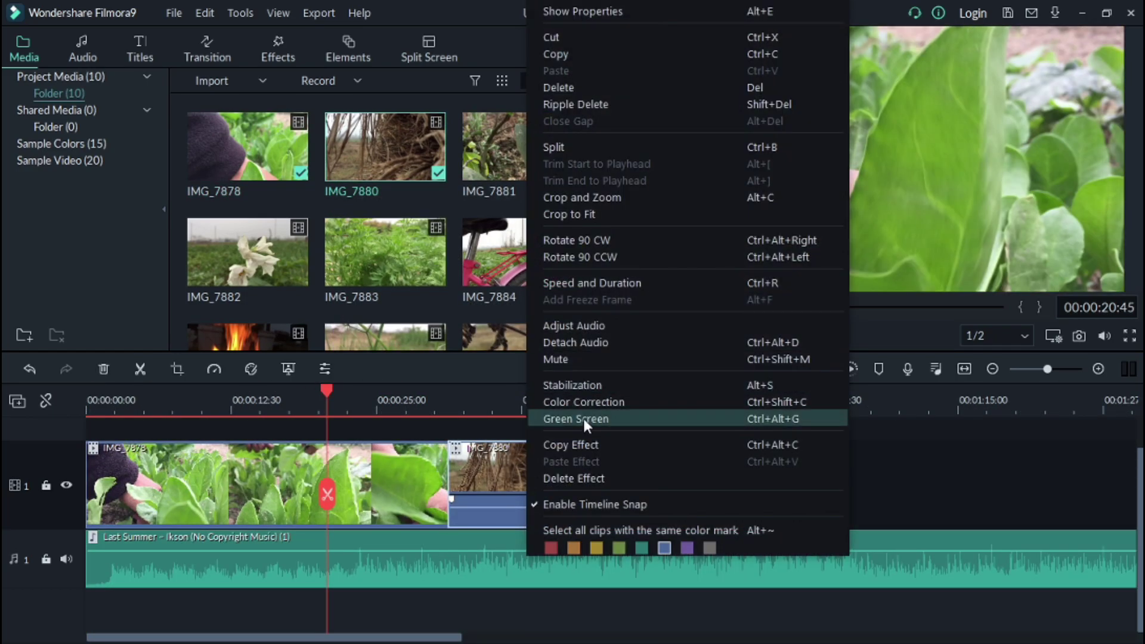
pyautogui.click(589, 474)
pyautogui.rightClick(529, 452)
pyautogui.click(566, 343)
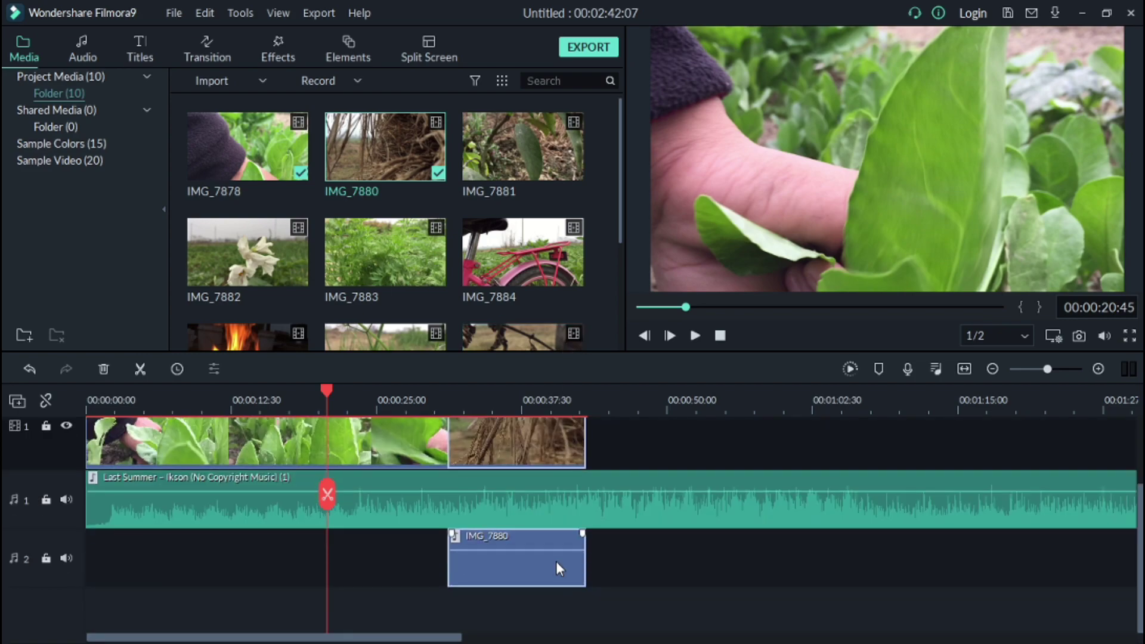
pyautogui.press('Delete')
pyautogui.press('Home')
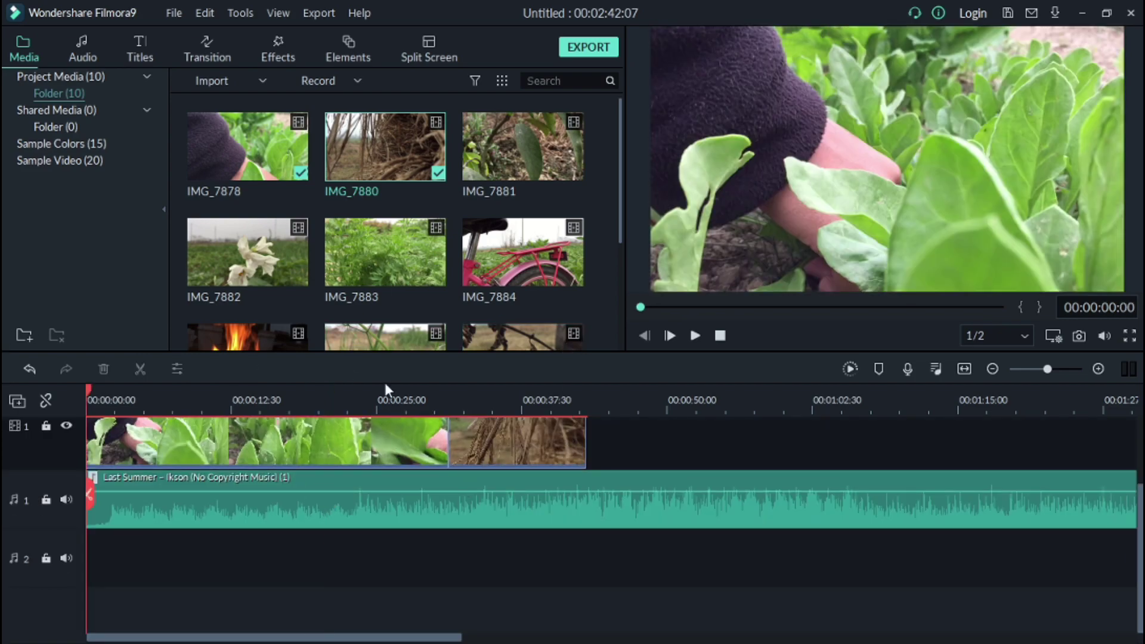
# Open Advanced Color Correction for the first clip, try Warm Max, reset it, and switch to Adjust
pyautogui.doubleClick(321, 469)
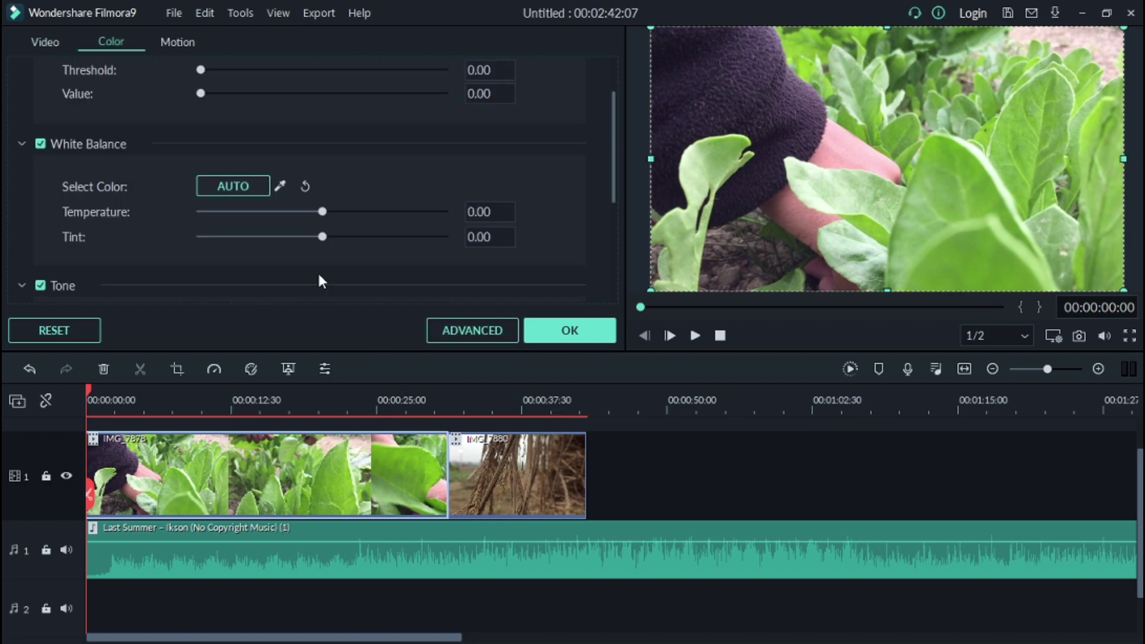
pyautogui.click(439, 331)
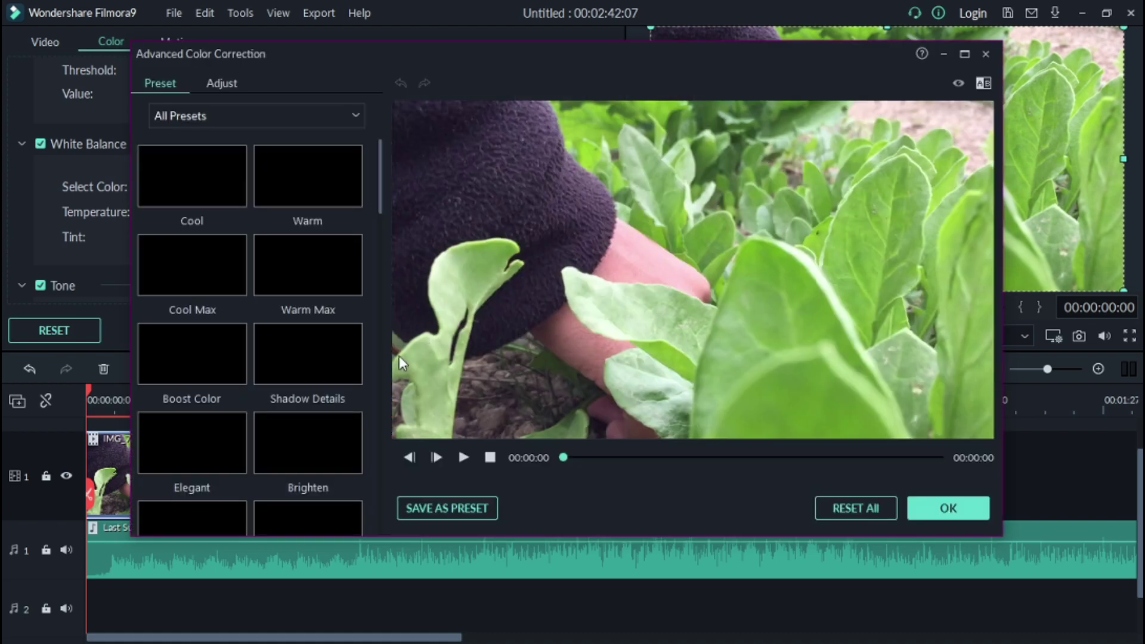
pyautogui.click(271, 269)
pyautogui.click(852, 509)
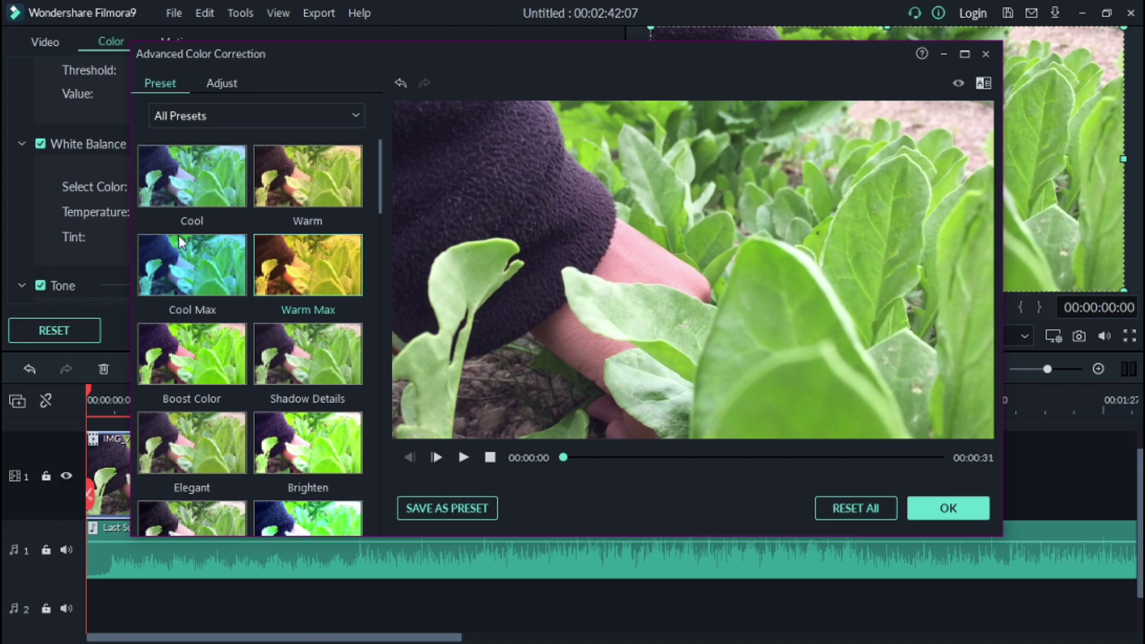
pyautogui.click(210, 88)
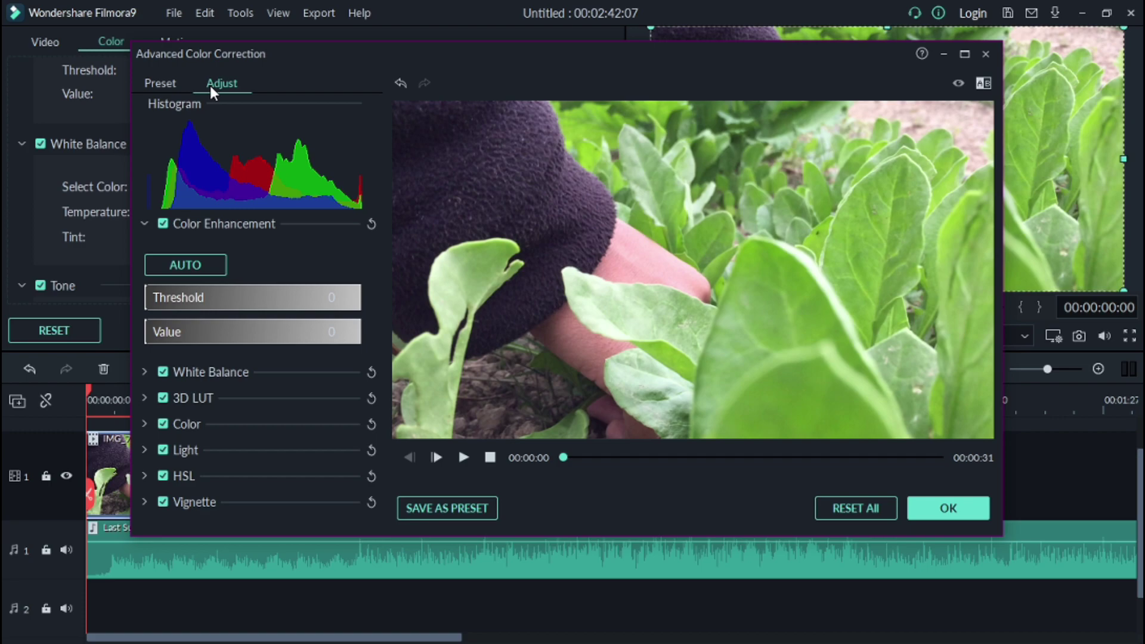
# Try and reset a temperature tweak, then darken the garden clip's shadows and blacks
pyautogui.click(145, 371)
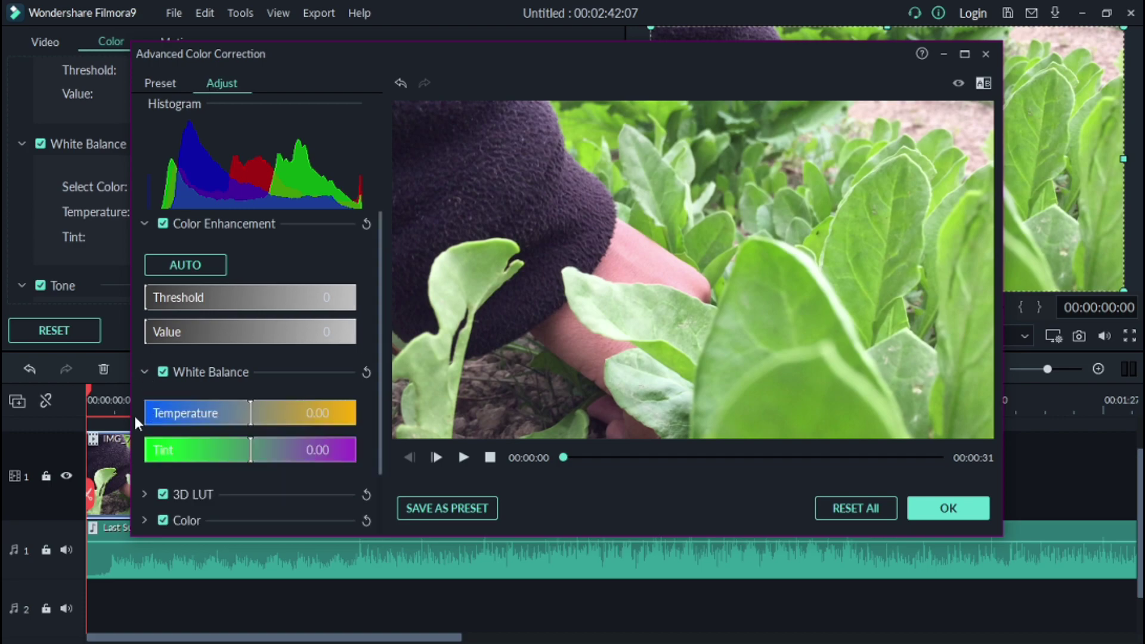
pyautogui.moveTo(243, 412)
pyautogui.mouseDown()
pyautogui.moveTo(141, 416)
pyautogui.moveTo(297, 423)
pyautogui.moveTo(247, 423)
pyautogui.moveTo(261, 422)
pyautogui.mouseUp()
pyautogui.click(827, 508)
pyautogui.moveTo(382, 325); pyautogui.dragTo(363, 428)
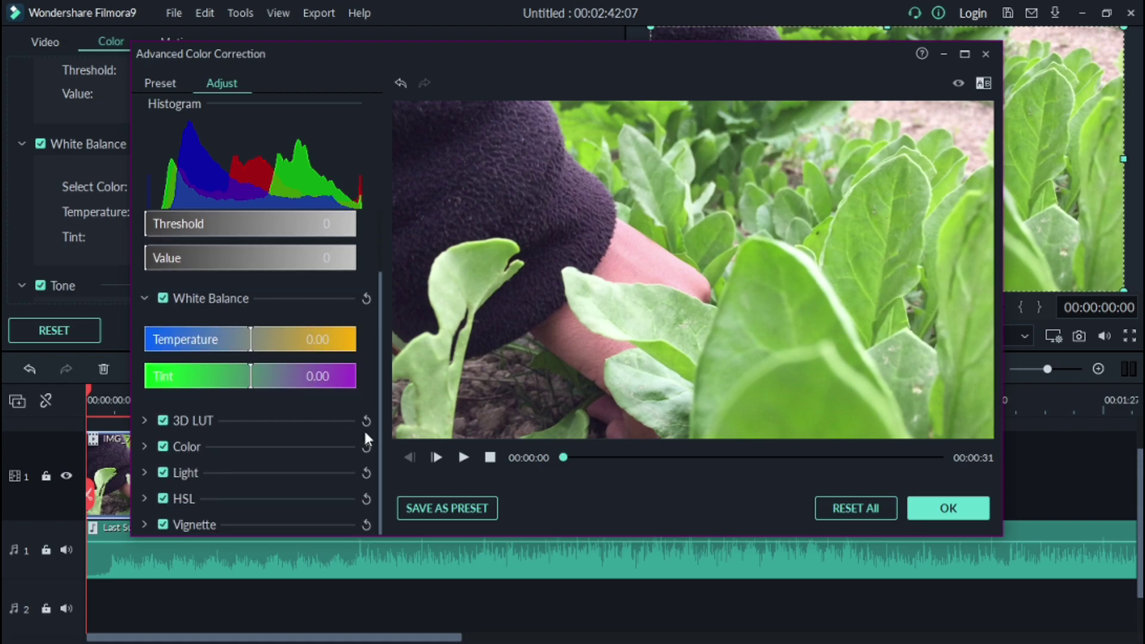
pyautogui.click(143, 472)
pyautogui.scroll(-1, 265, 458)
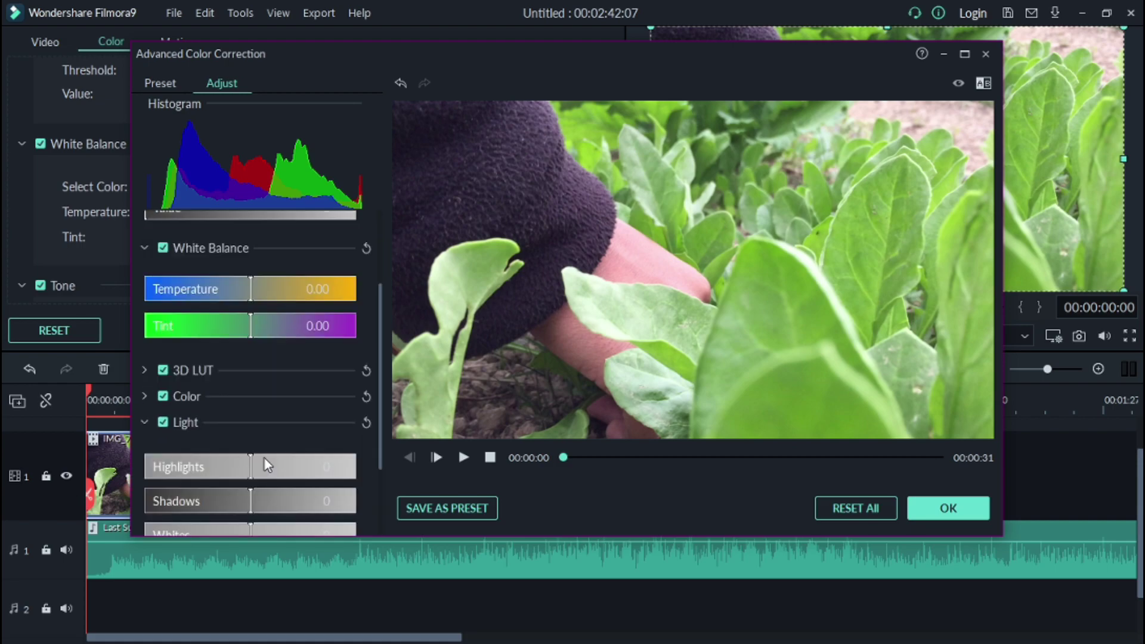
pyautogui.scroll(-1, 265, 463)
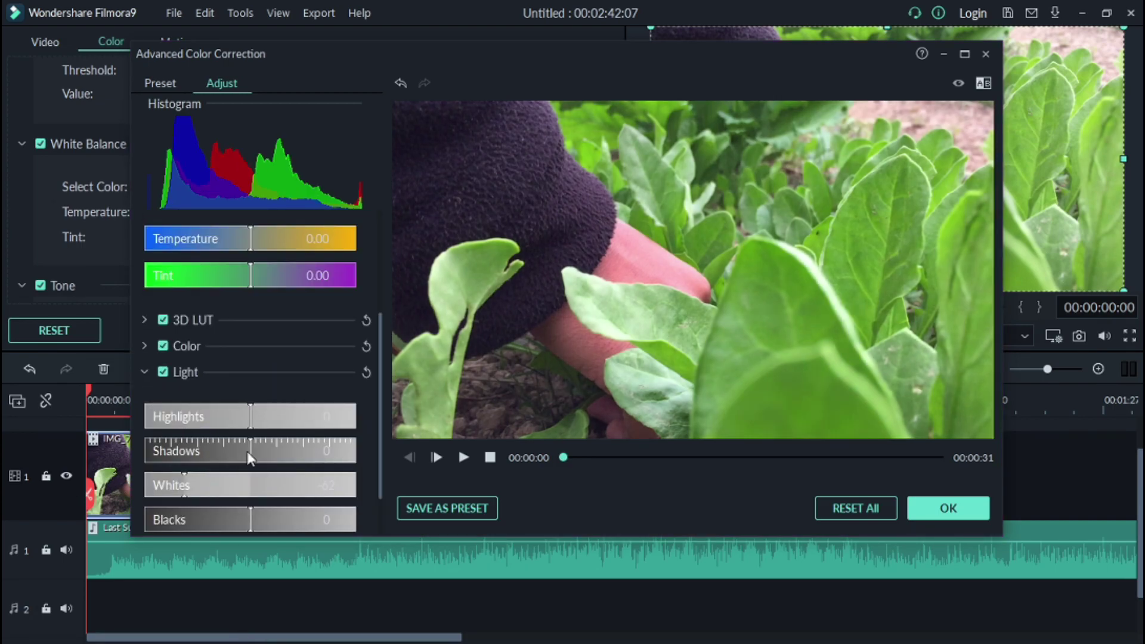
pyautogui.moveTo(250, 452); pyautogui.dragTo(226, 463)
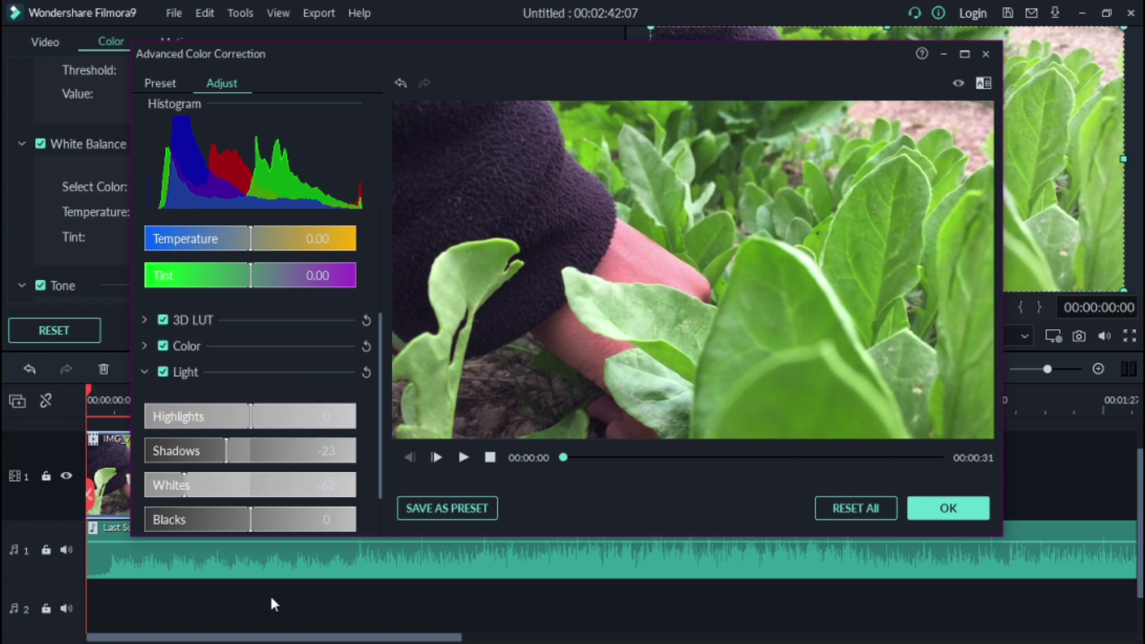
pyautogui.moveTo(258, 519); pyautogui.dragTo(234, 524)
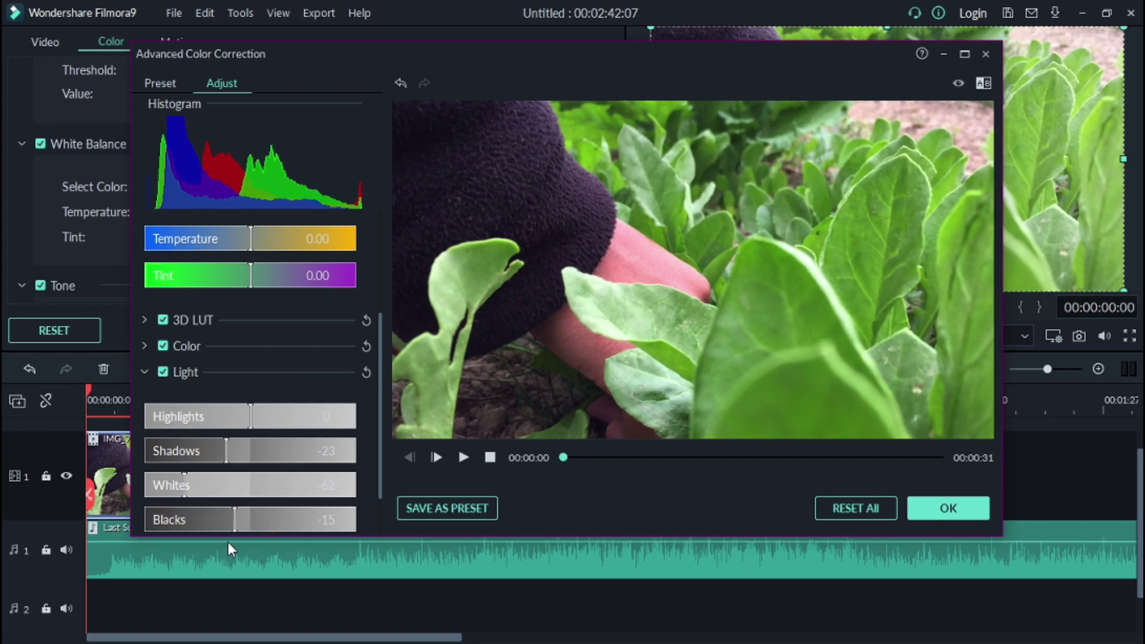
pyautogui.moveTo(381, 428); pyautogui.dragTo(376, 462)
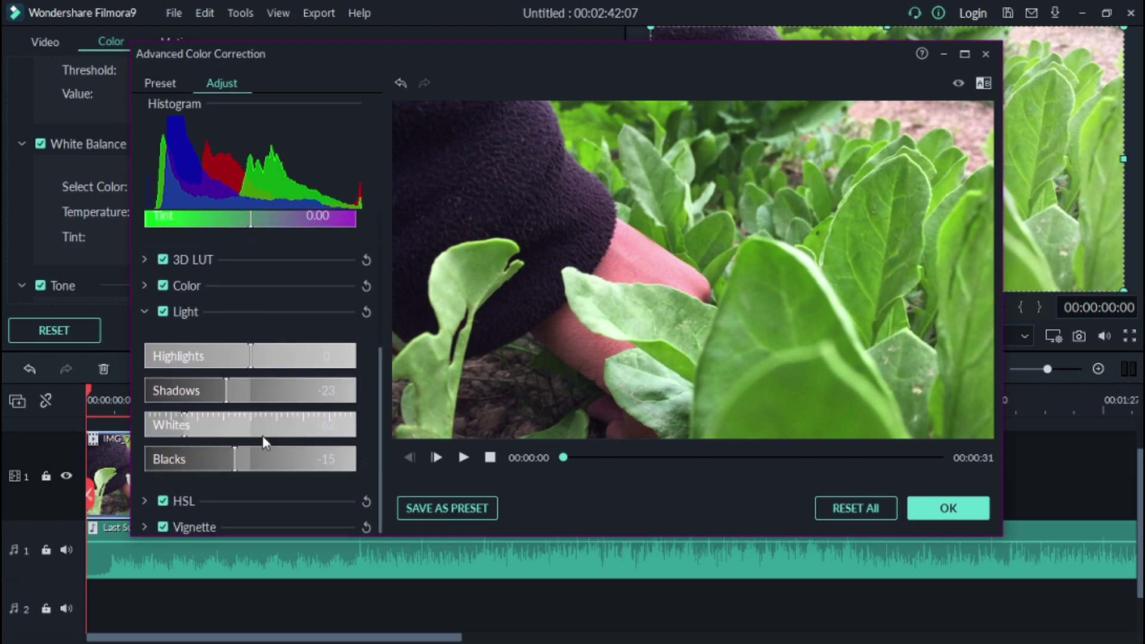
pyautogui.moveTo(378, 419); pyautogui.dragTo(378, 465)
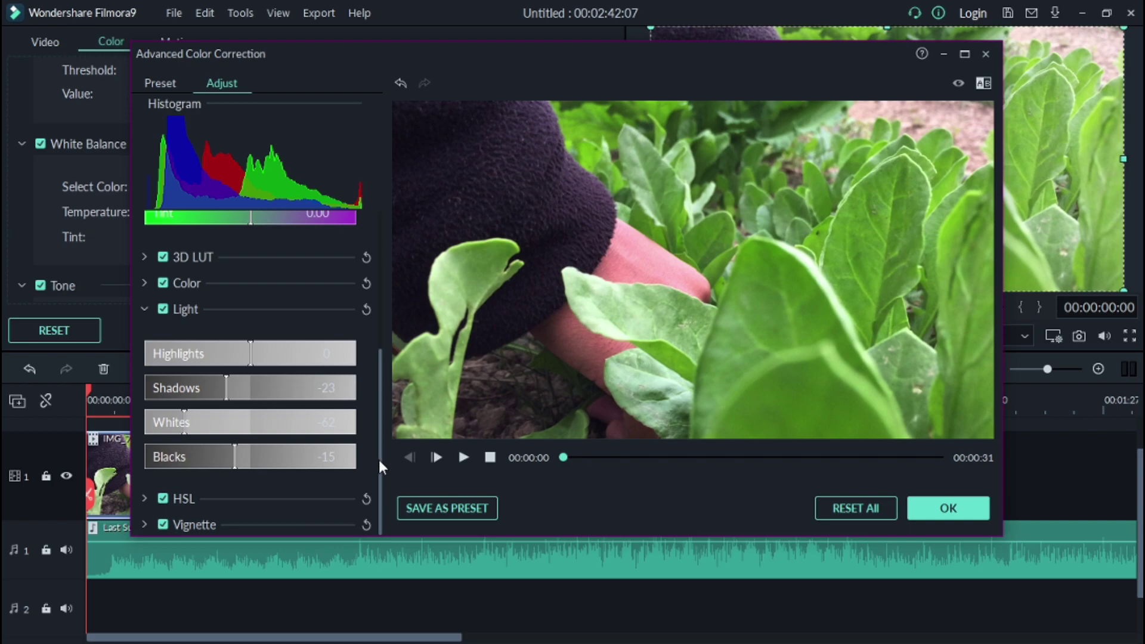
# In HSL, shift the greens' hue, boost their saturation, nudge luminance, and preview the result
pyautogui.click(144, 499)
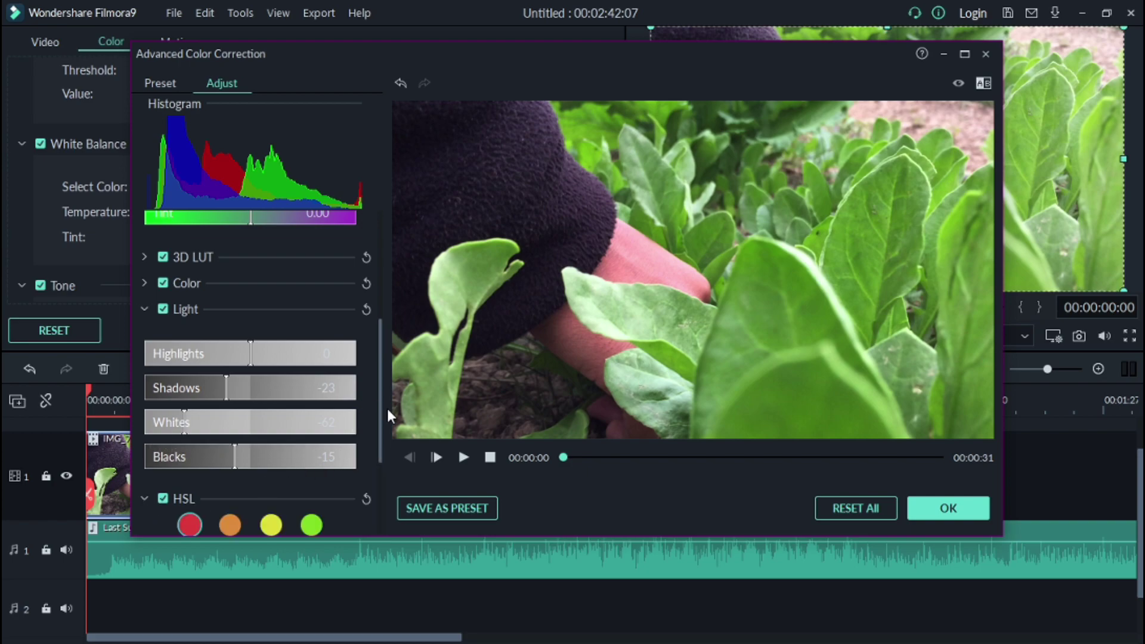
pyautogui.moveTo(381, 411); pyautogui.dragTo(388, 483)
pyautogui.click(312, 370)
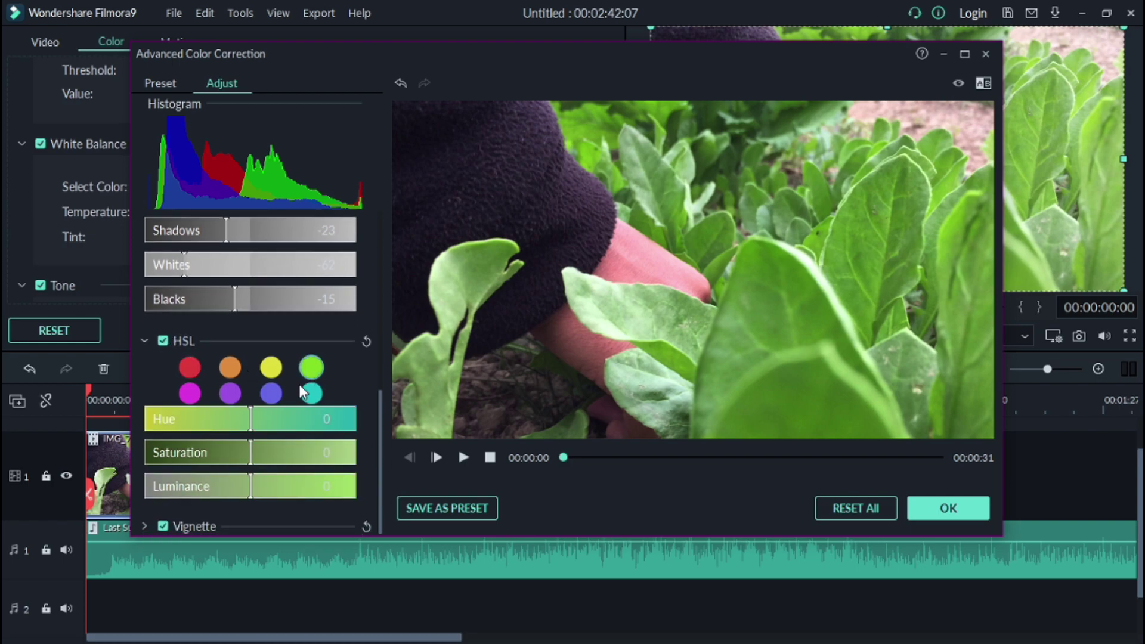
pyautogui.moveTo(257, 426); pyautogui.dragTo(218, 423)
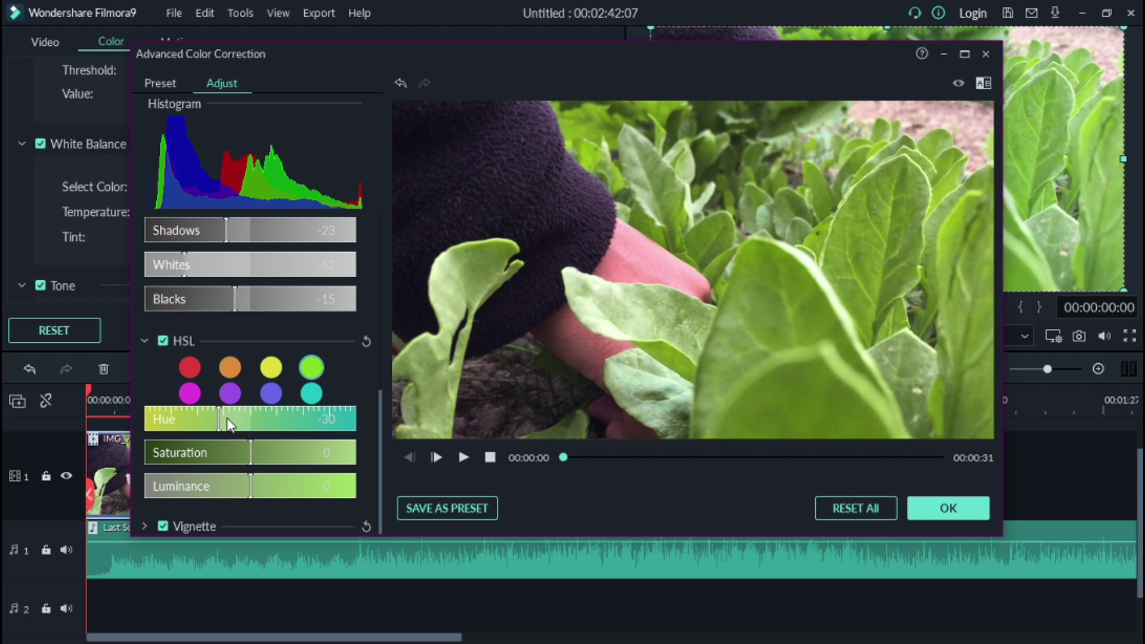
pyautogui.moveTo(251, 456); pyautogui.dragTo(331, 464)
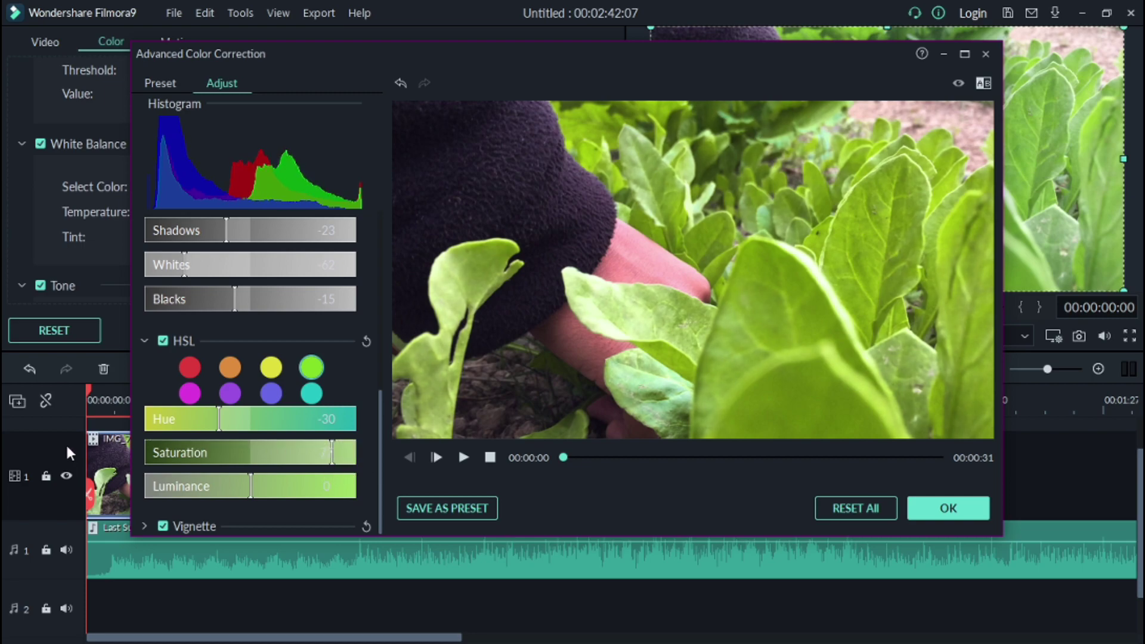
pyautogui.moveTo(251, 488); pyautogui.dragTo(266, 509)
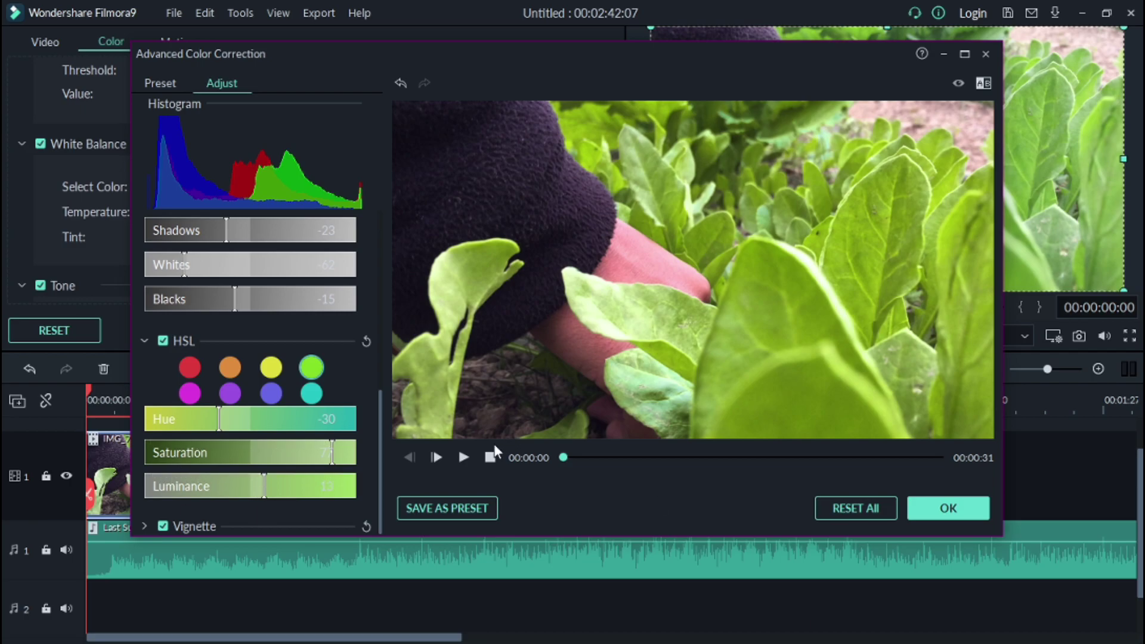
pyautogui.click(464, 457)
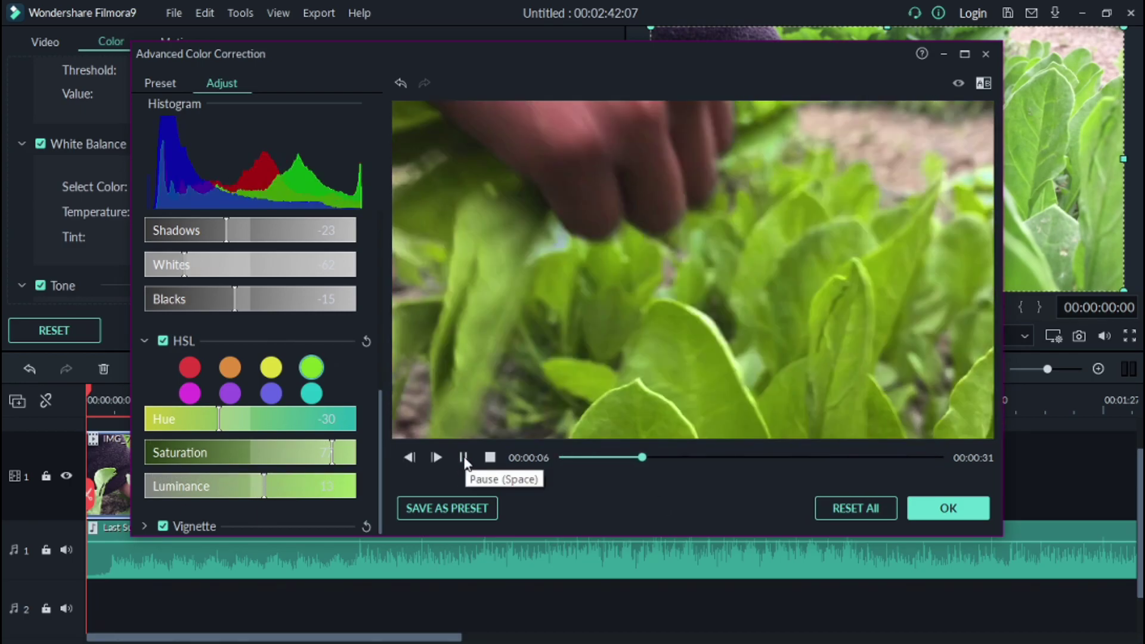
pyautogui.click(464, 457)
pyautogui.moveTo(325, 484); pyautogui.dragTo(214, 498)
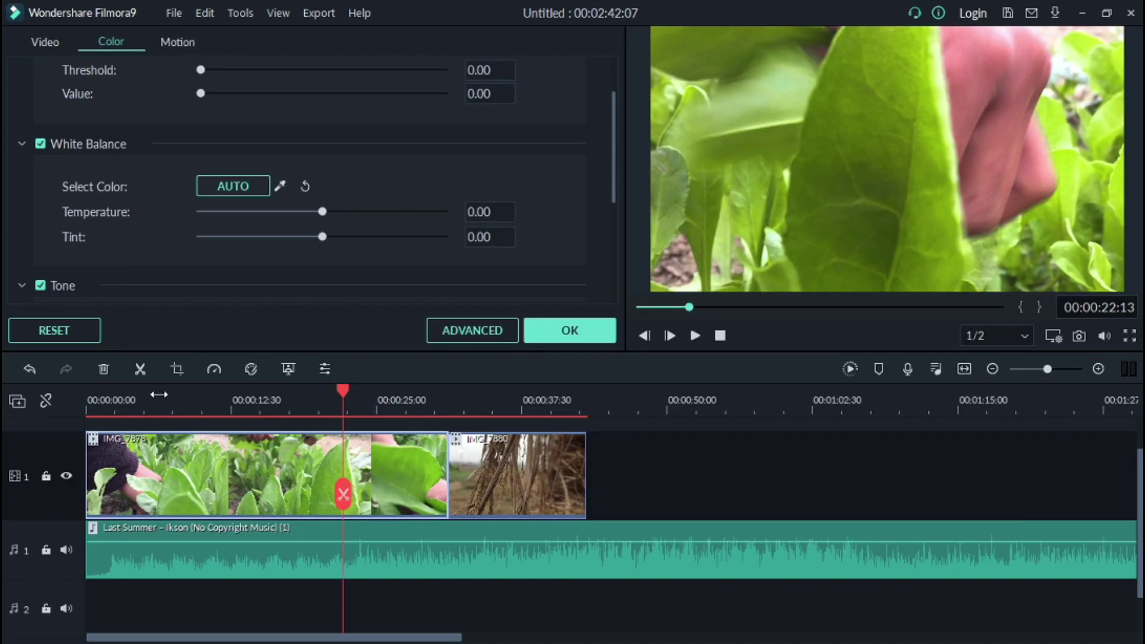
# Split the garden clip at the playhead and delete the split-off later portion
pyautogui.click(142, 367)
pyautogui.click(400, 461)
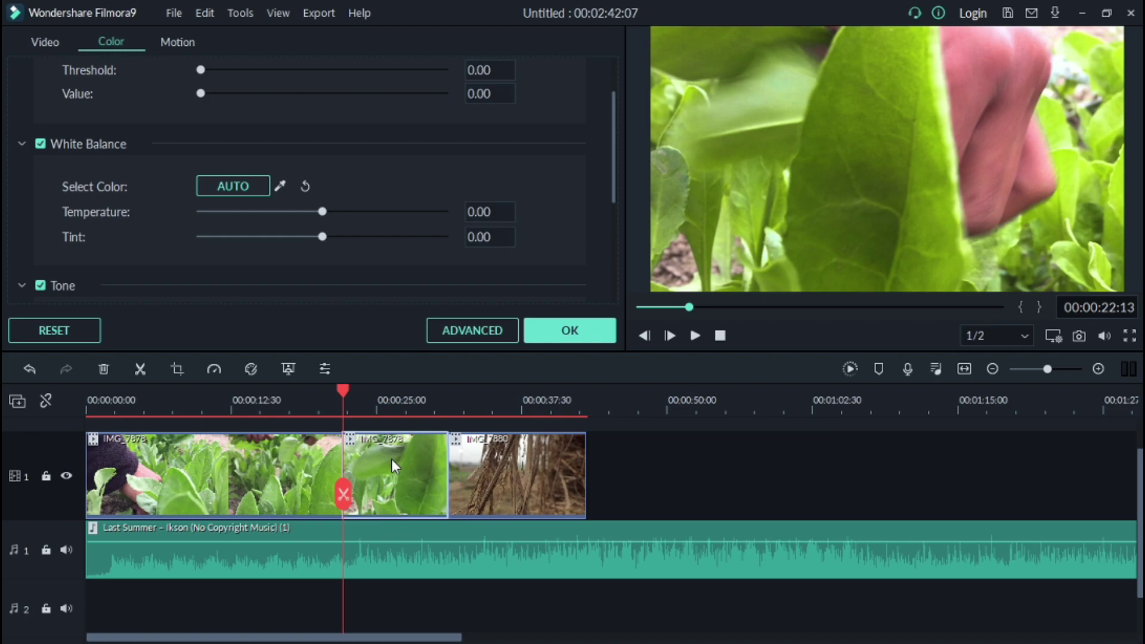
pyautogui.press('Delete')
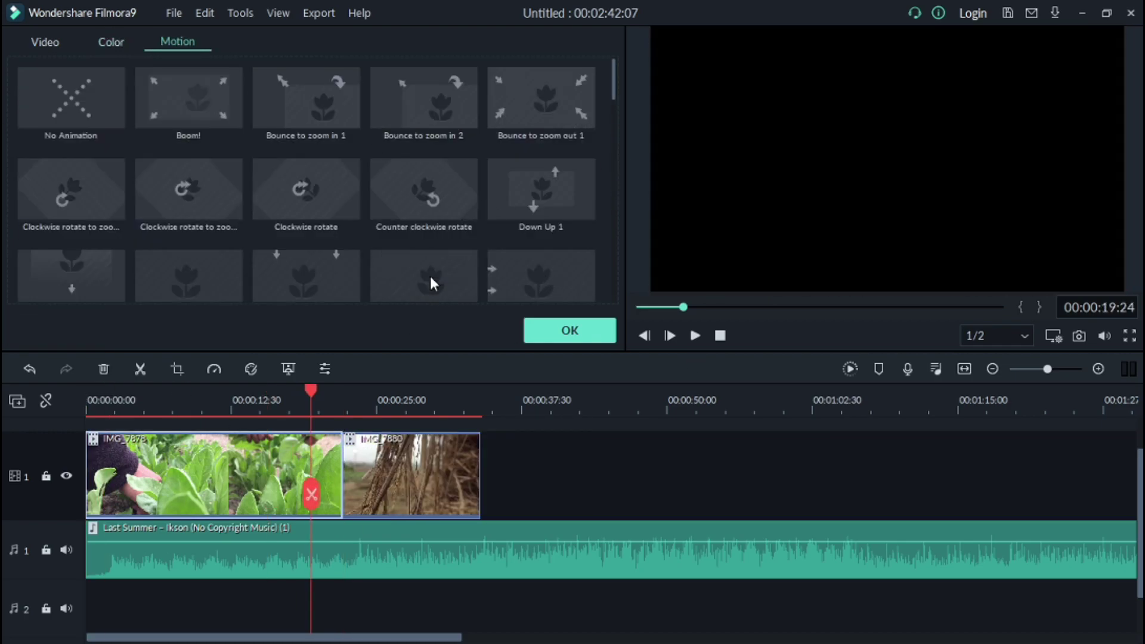
pyautogui.scroll(-2, 431, 283)
# Preview a motion preset, close the clip settings and play the timeline
pyautogui.click(528, 169)
pyautogui.click(582, 332)
pyautogui.click(696, 335)
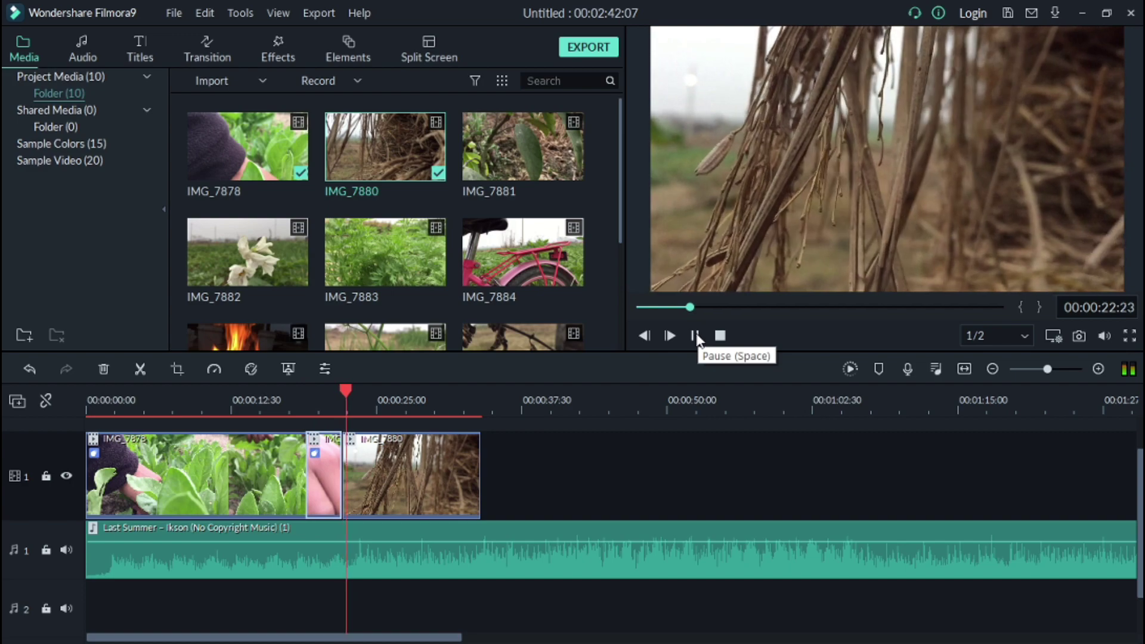
# Open Advanced Color Correction for the straw clip and pull down its highlights
pyautogui.click(440, 328)
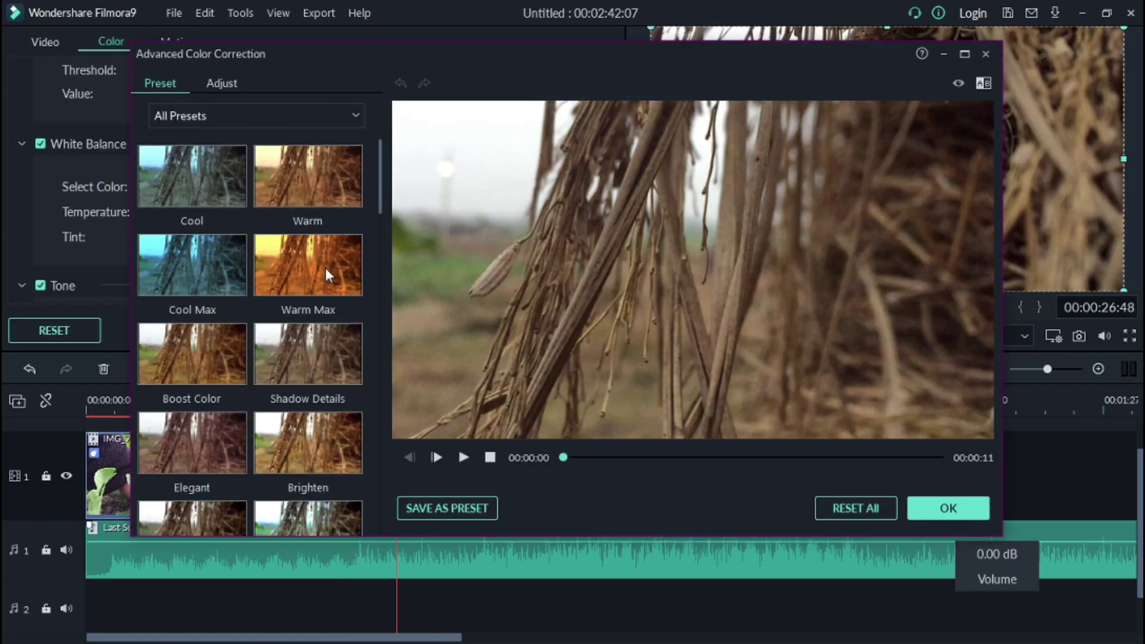
pyautogui.click(222, 81)
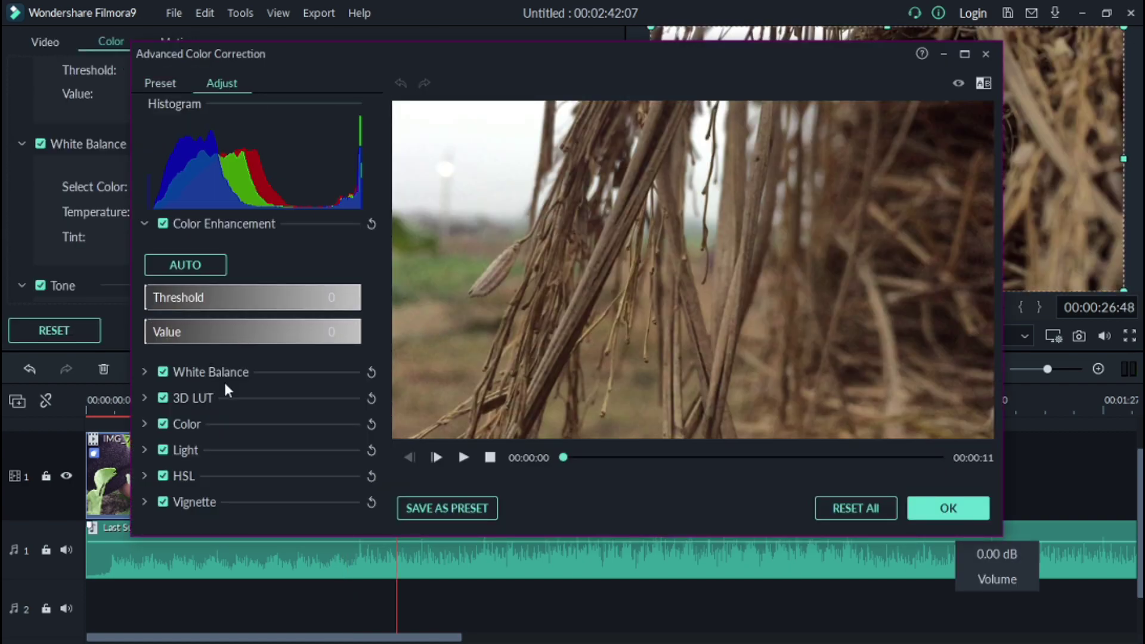
pyautogui.click(239, 450)
pyautogui.moveTo(187, 494)
pyautogui.mouseDown()
pyautogui.moveTo(247, 493)
pyautogui.moveTo(222, 502)
pyautogui.mouseUp()
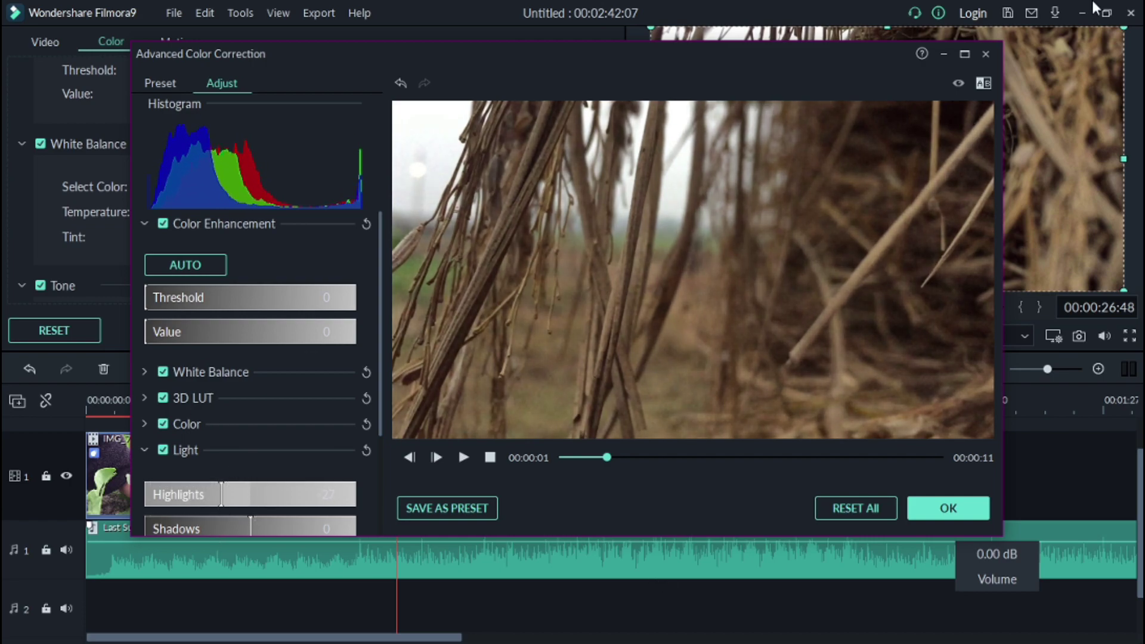
pyautogui.scroll(-2, 251, 403)
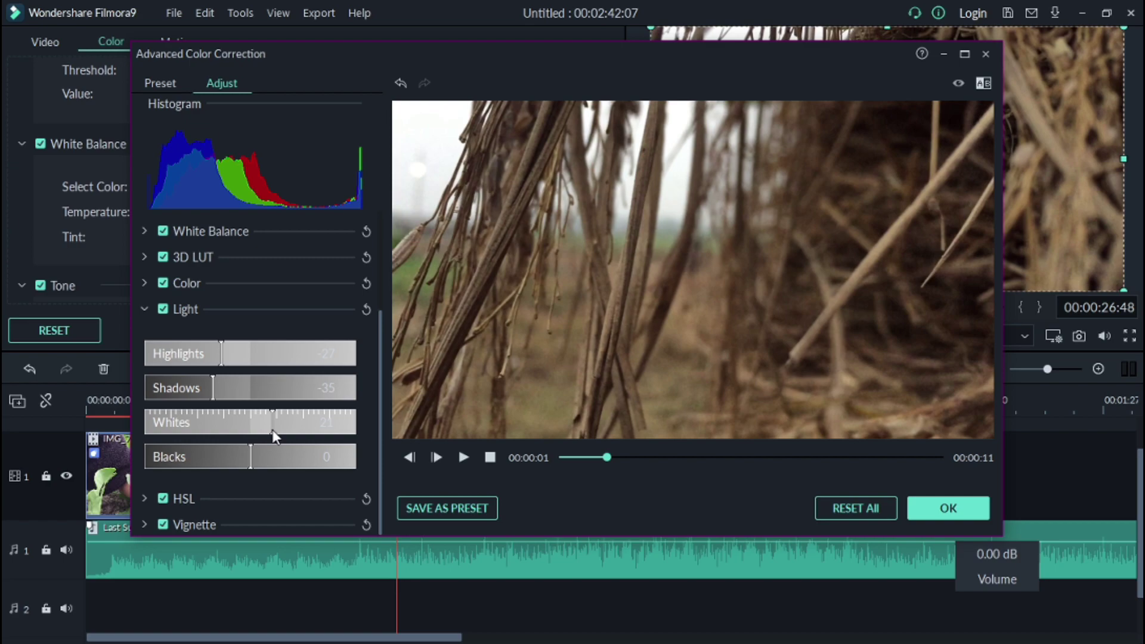
pyautogui.moveTo(251, 387); pyautogui.dragTo(212, 388)
pyautogui.moveTo(253, 422); pyautogui.dragTo(276, 447)
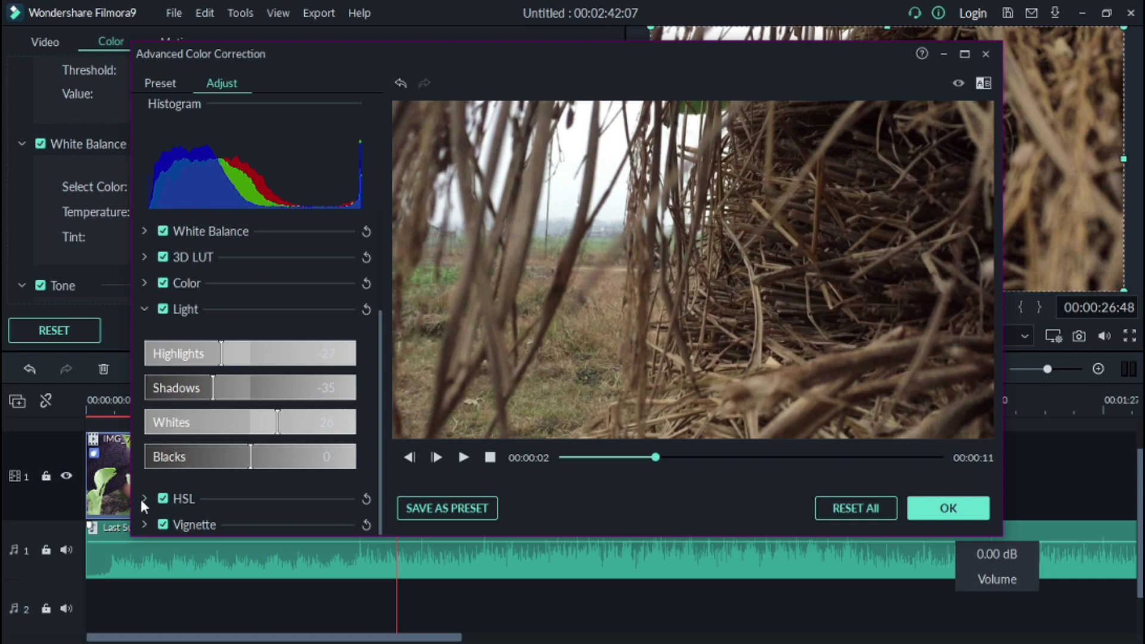
# In HSL, shift green hue with saturation at maximum, and raise cyan luminance
pyautogui.click(143, 499)
pyautogui.moveTo(381, 428); pyautogui.dragTo(376, 472)
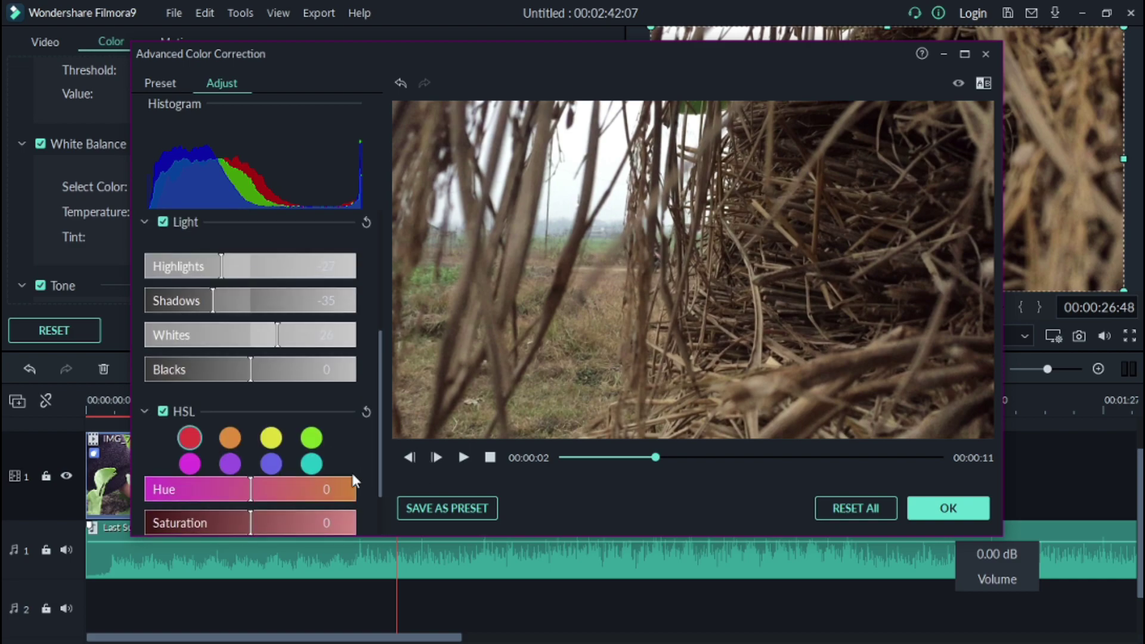
pyautogui.click(310, 439)
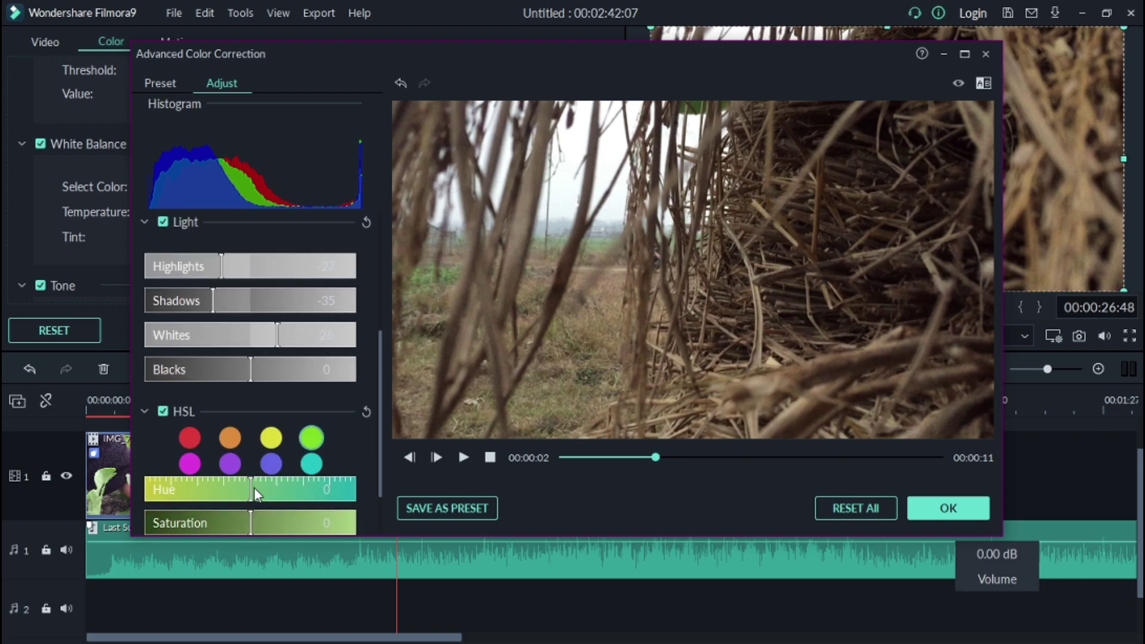
pyautogui.moveTo(248, 488)
pyautogui.mouseDown()
pyautogui.moveTo(164, 493)
pyautogui.moveTo(210, 491)
pyautogui.mouseUp()
pyautogui.moveTo(251, 523); pyautogui.dragTo(361, 549)
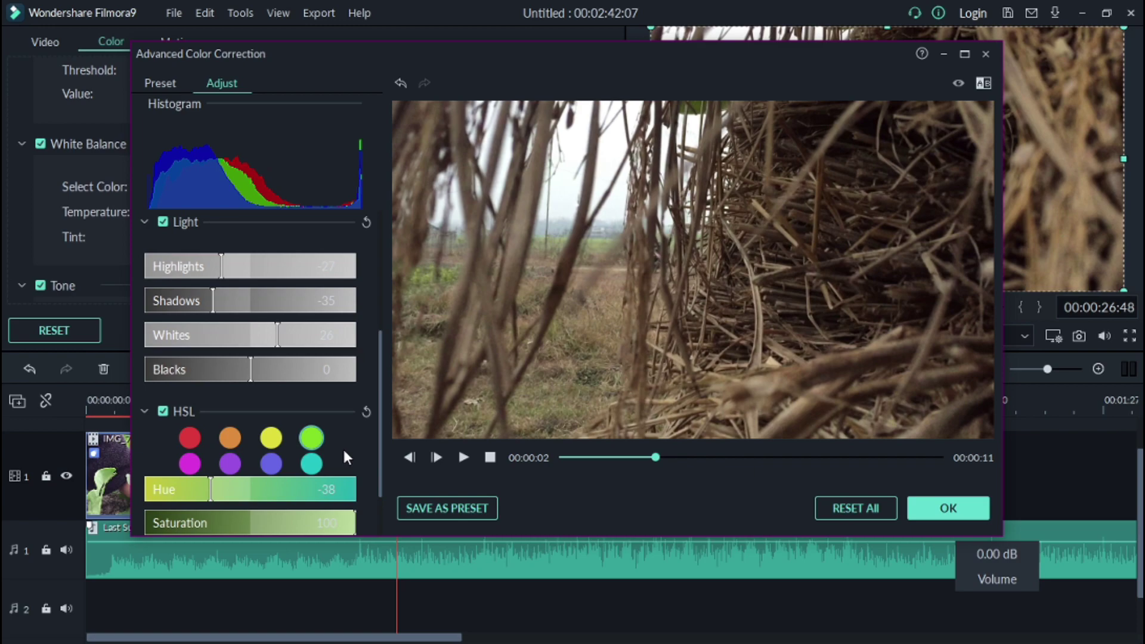
pyautogui.scroll(-1, 248, 490)
pyautogui.scroll(-1, 226, 520)
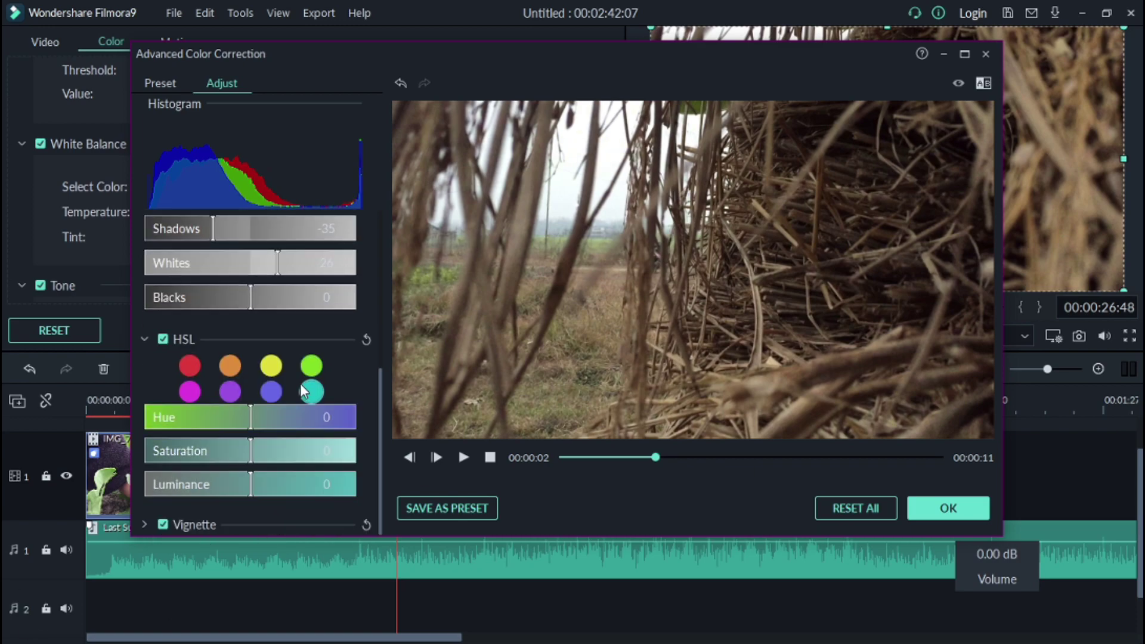
pyautogui.click(310, 391)
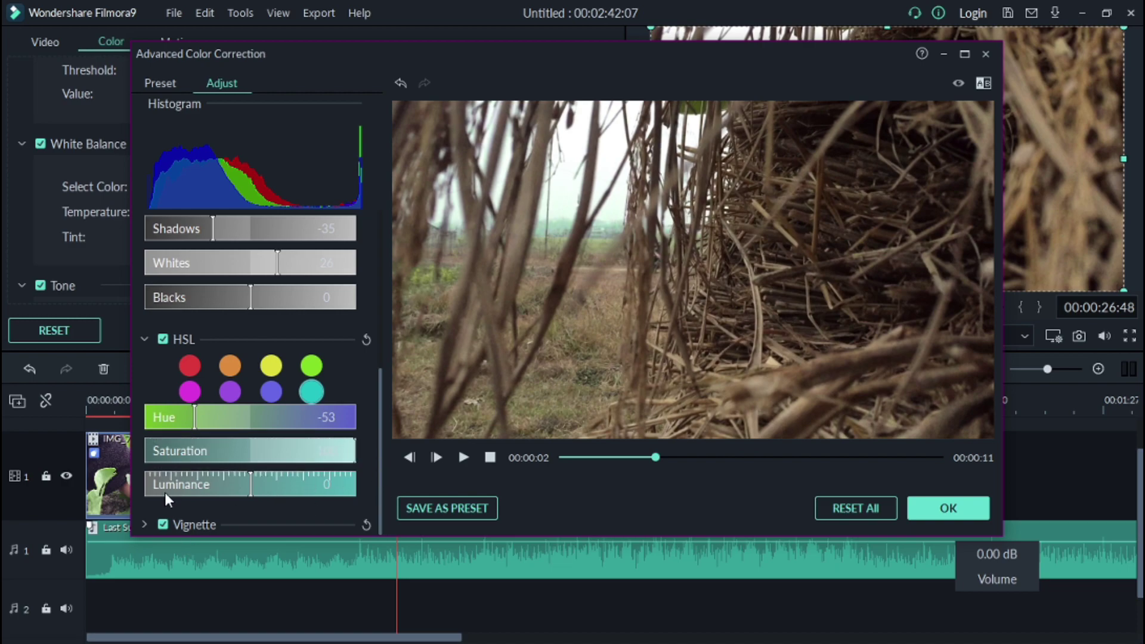
pyautogui.click(309, 479)
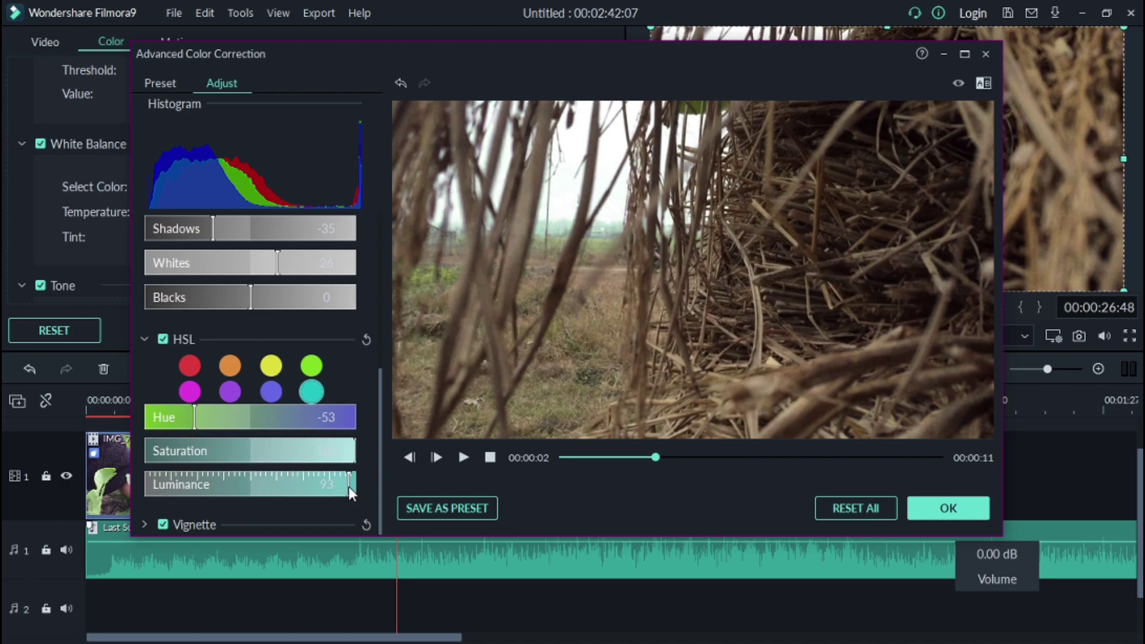
# Preview the grade, then push the red tones to full saturation and raise their luminance
pyautogui.click(462, 458)
pyautogui.click(189, 366)
pyautogui.click(333, 452)
pyautogui.moveTo(334, 459); pyautogui.dragTo(375, 460)
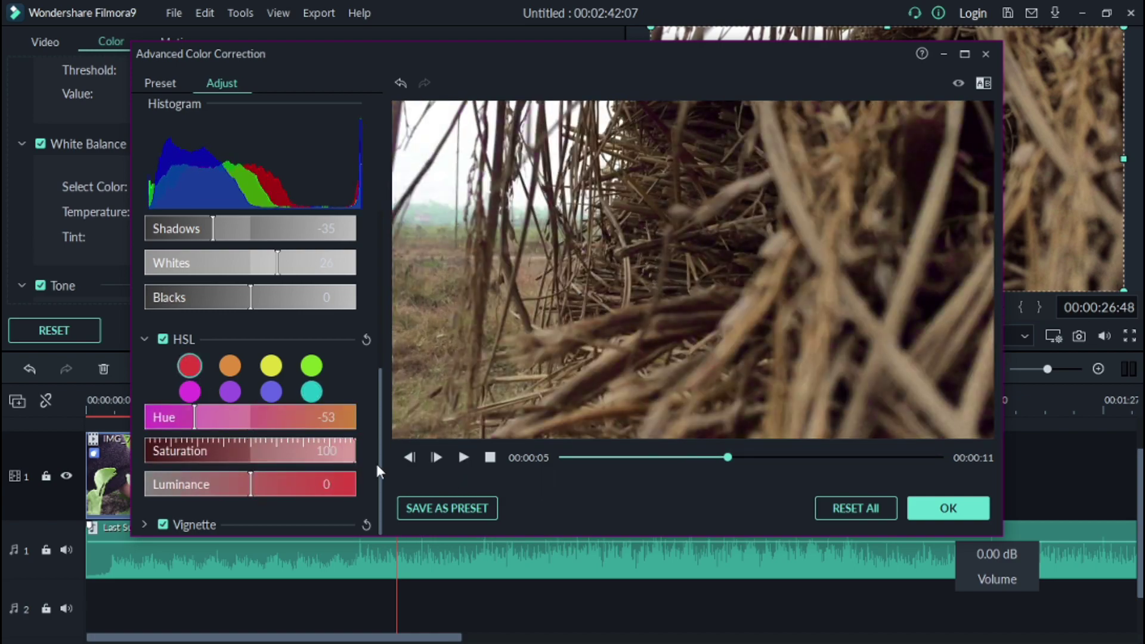
pyautogui.moveTo(253, 485)
pyautogui.mouseDown()
pyautogui.moveTo(385, 476)
pyautogui.moveTo(279, 483)
pyautogui.moveTo(353, 483)
pyautogui.mouseUp()
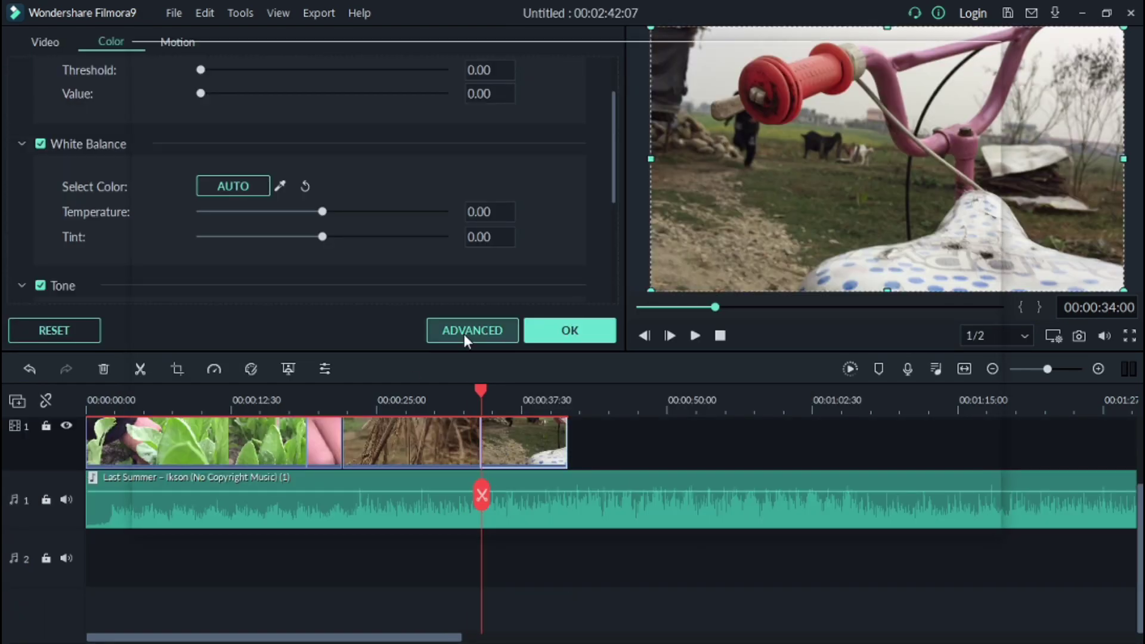
# Open Advanced Color Correction for the bicycle clip, lower whites to about -24 and add contrast
pyautogui.click(464, 331)
pyautogui.click(223, 82)
pyautogui.click(144, 450)
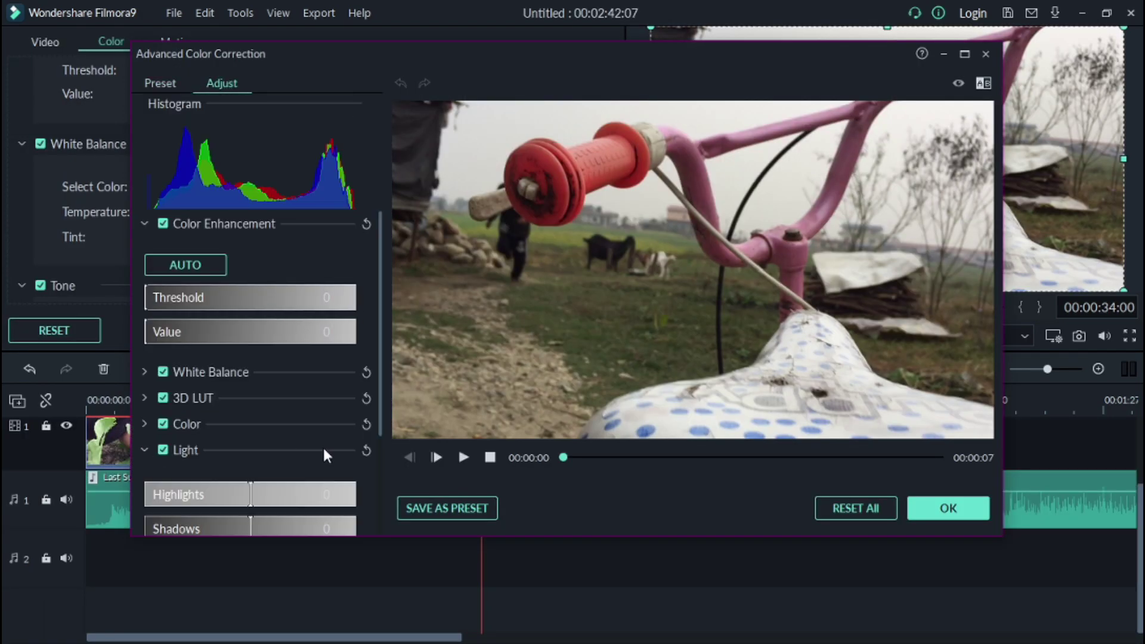
pyautogui.scroll(-1, 323, 455)
pyautogui.moveTo(251, 445)
pyautogui.mouseDown()
pyautogui.moveTo(231, 454)
pyautogui.moveTo(243, 456)
pyautogui.mouseUp()
pyautogui.moveTo(255, 508); pyautogui.dragTo(222, 516)
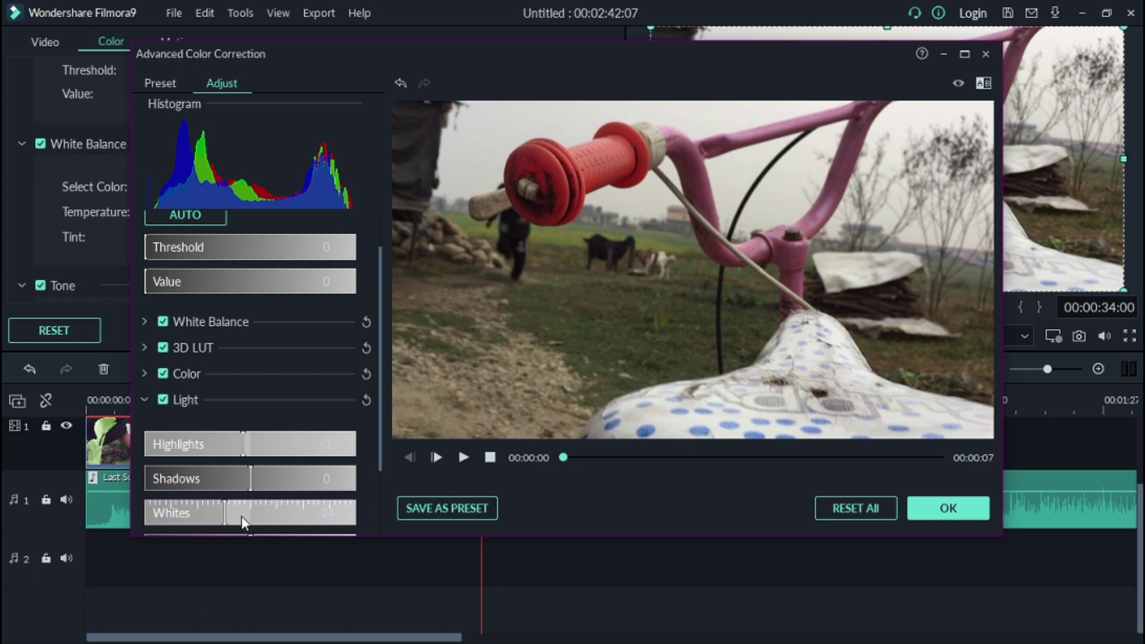
pyautogui.scroll(-2, 242, 517)
pyautogui.moveTo(280, 462)
pyautogui.mouseDown()
pyautogui.moveTo(241, 468)
pyautogui.moveTo(235, 481)
pyautogui.mouseUp()
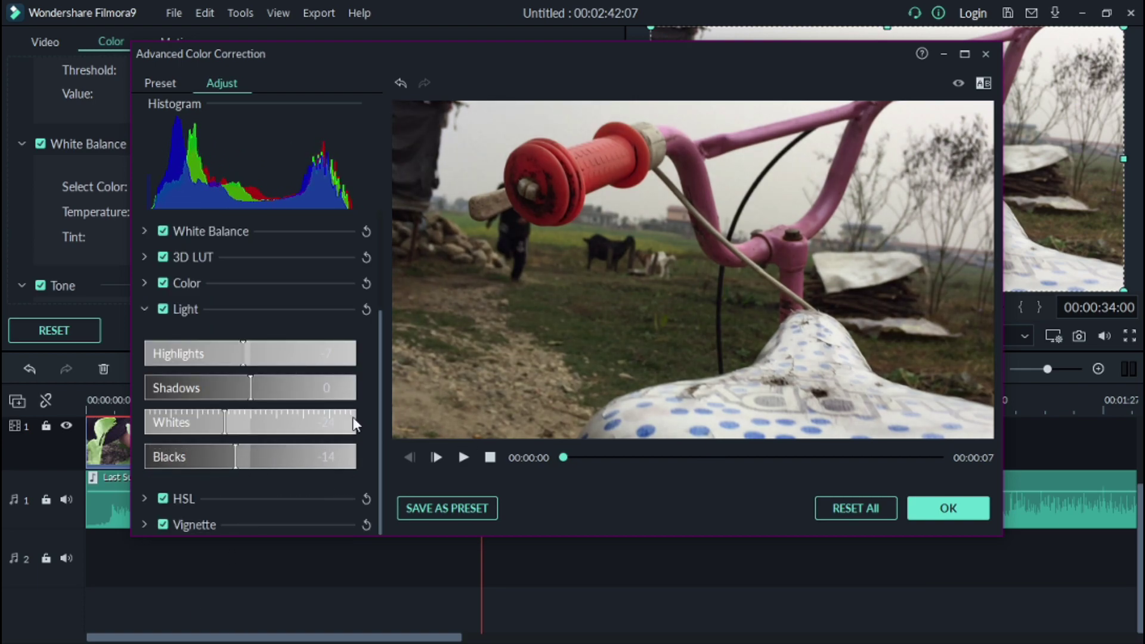
pyautogui.click(145, 284)
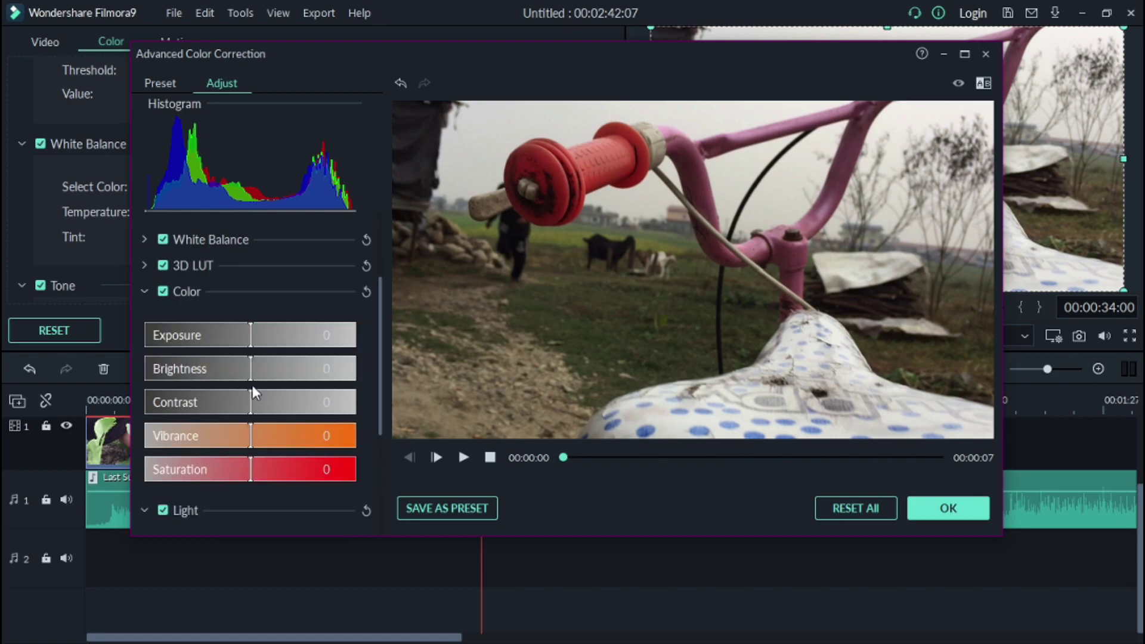
pyautogui.moveTo(248, 403)
pyautogui.mouseDown()
pyautogui.moveTo(318, 405)
pyautogui.moveTo(289, 405)
pyautogui.mouseUp()
pyautogui.scroll(-3, 289, 405)
# In HSL, shift green hue and give cyan a hue shift with maximum saturation and luminance
pyautogui.click(143, 499)
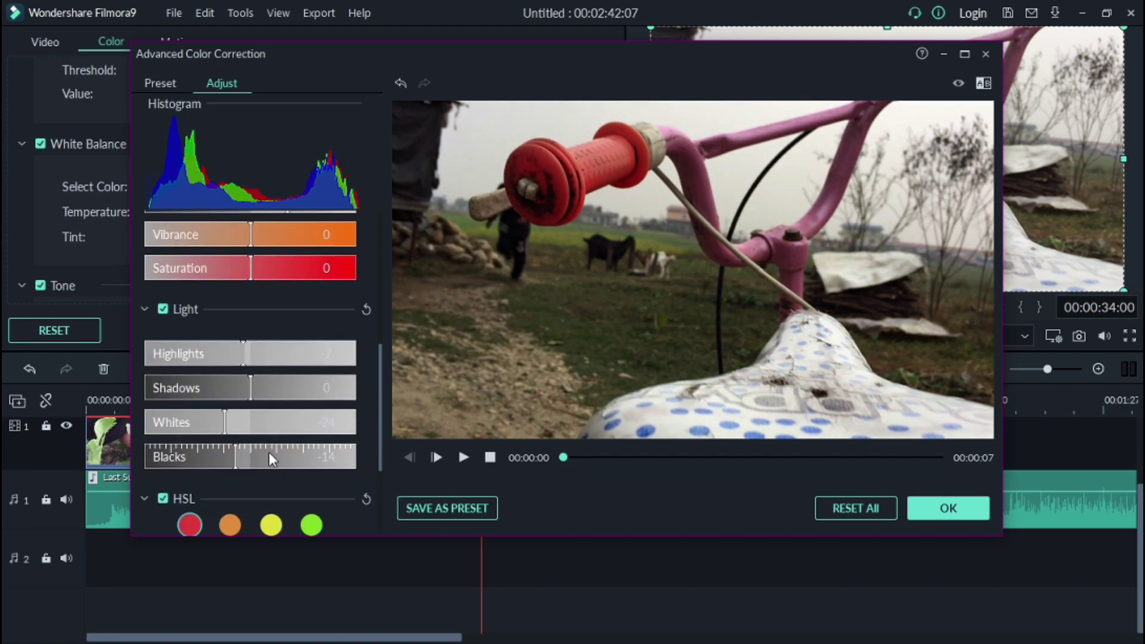
pyautogui.scroll(-2, 269, 452)
pyautogui.click(311, 424)
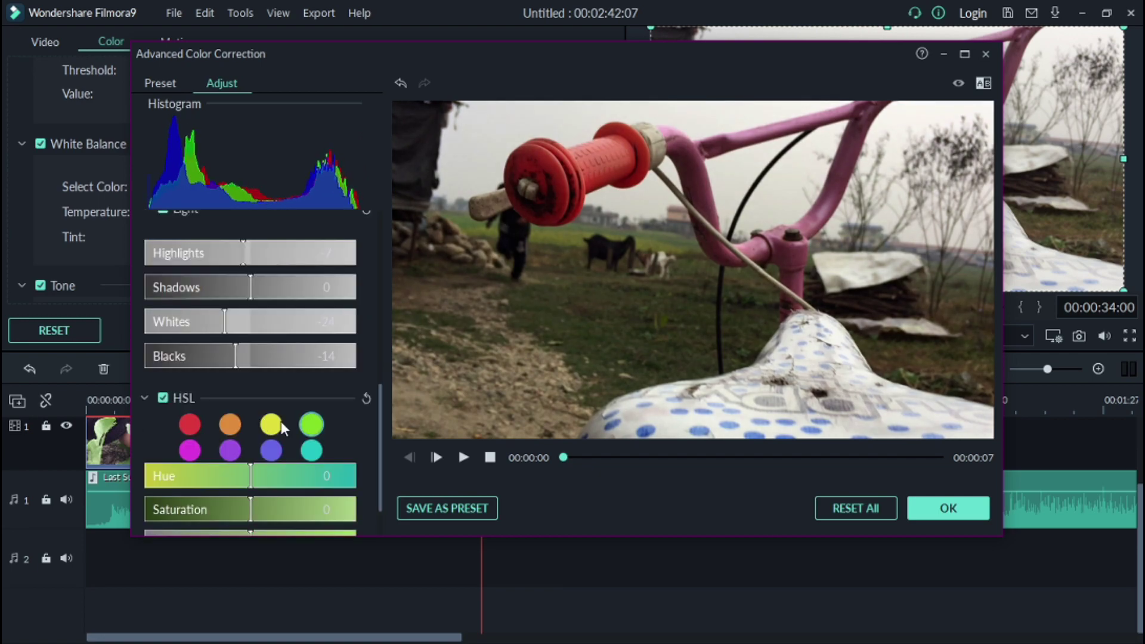
pyautogui.moveTo(250, 476); pyautogui.dragTo(176, 496)
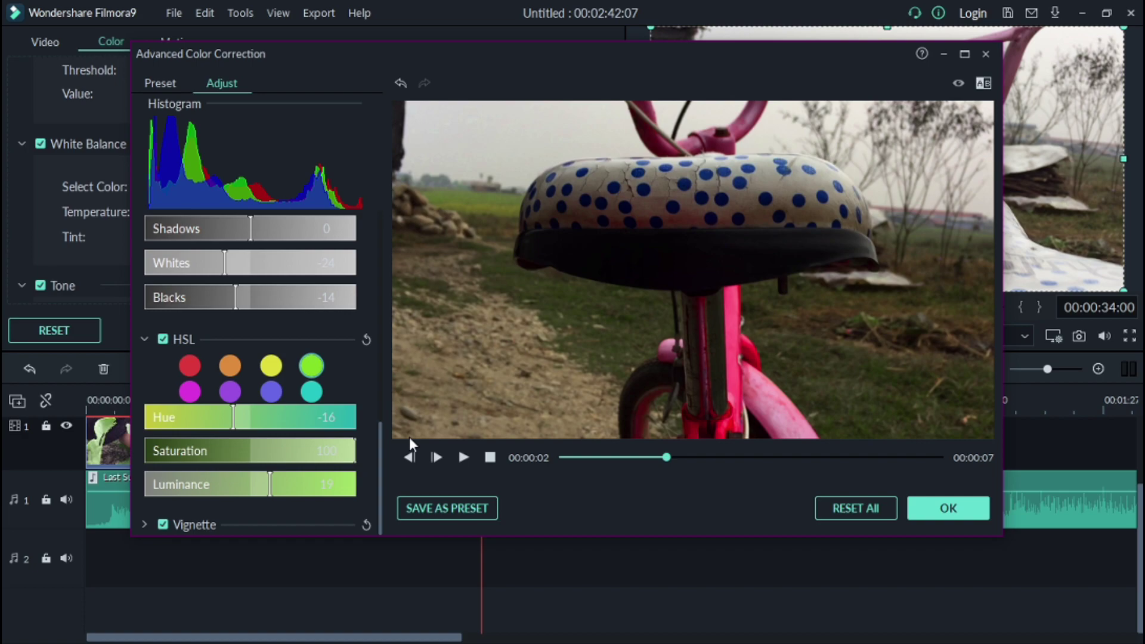
pyautogui.moveTo(183, 422); pyautogui.dragTo(191, 418)
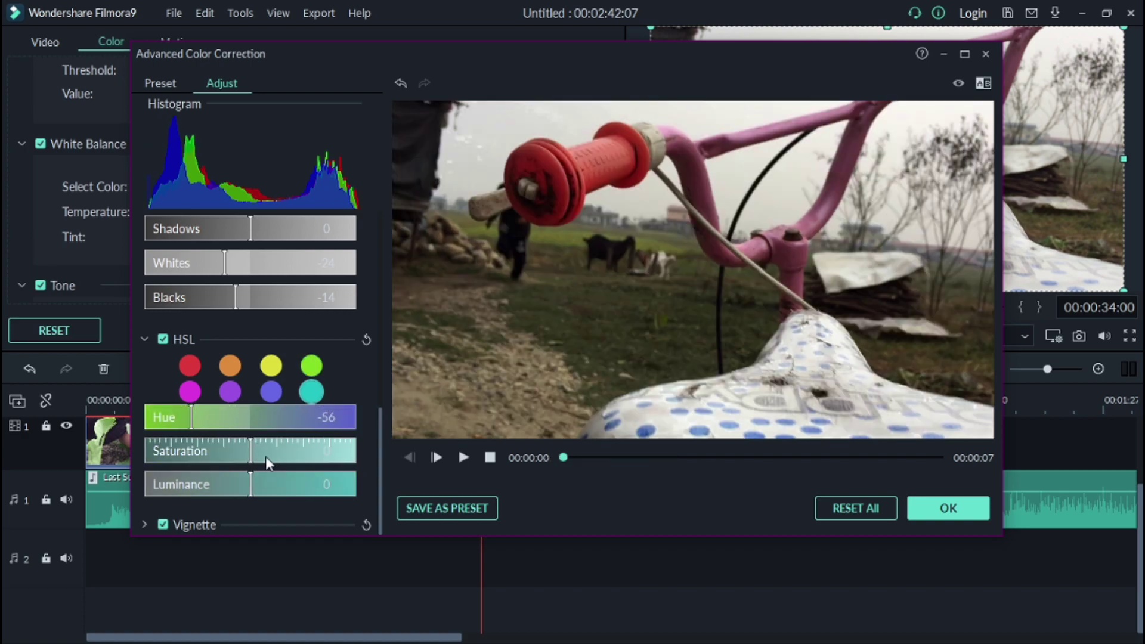
pyautogui.moveTo(253, 457); pyautogui.dragTo(482, 470)
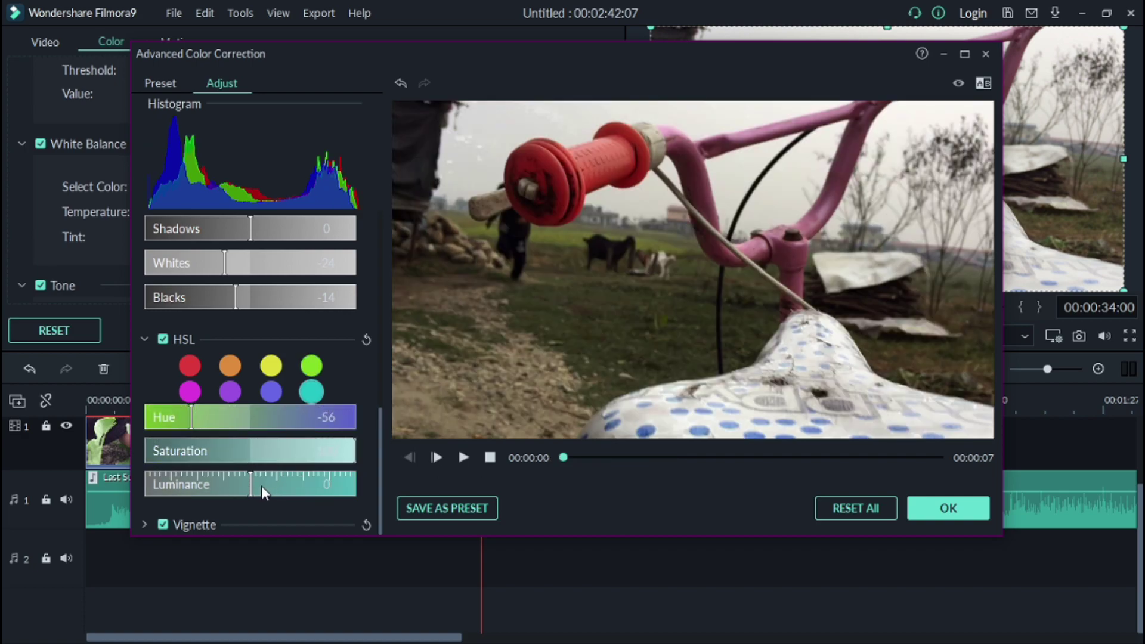
pyautogui.moveTo(251, 484); pyautogui.dragTo(381, 482)
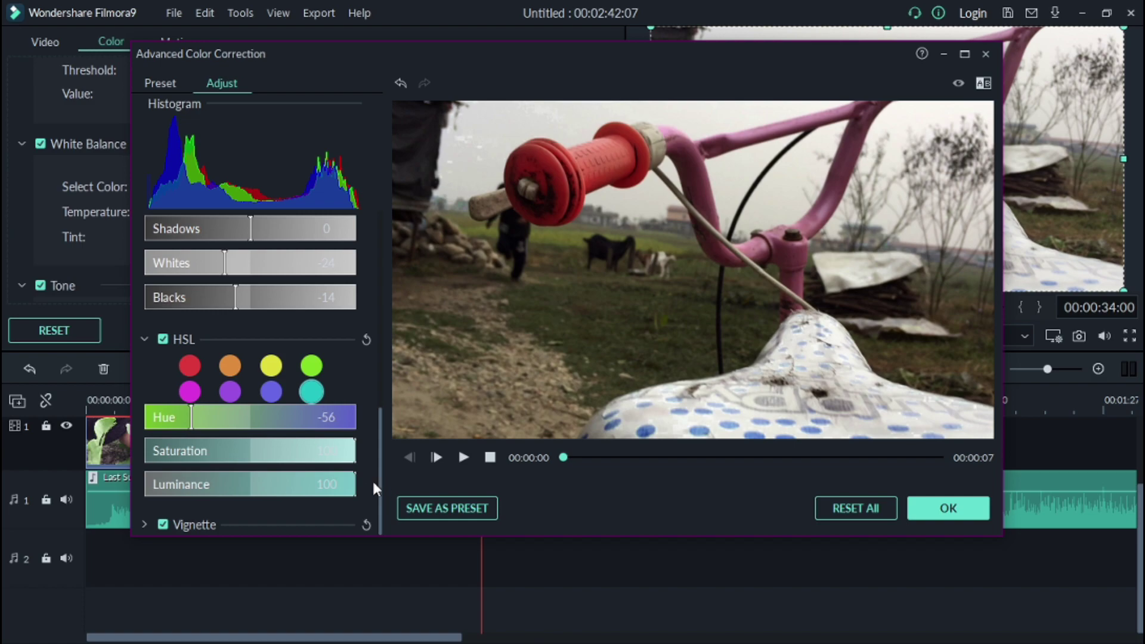
# Shift the blue seat dots toward teal, lower their saturation and darken their luminance
pyautogui.click(271, 390)
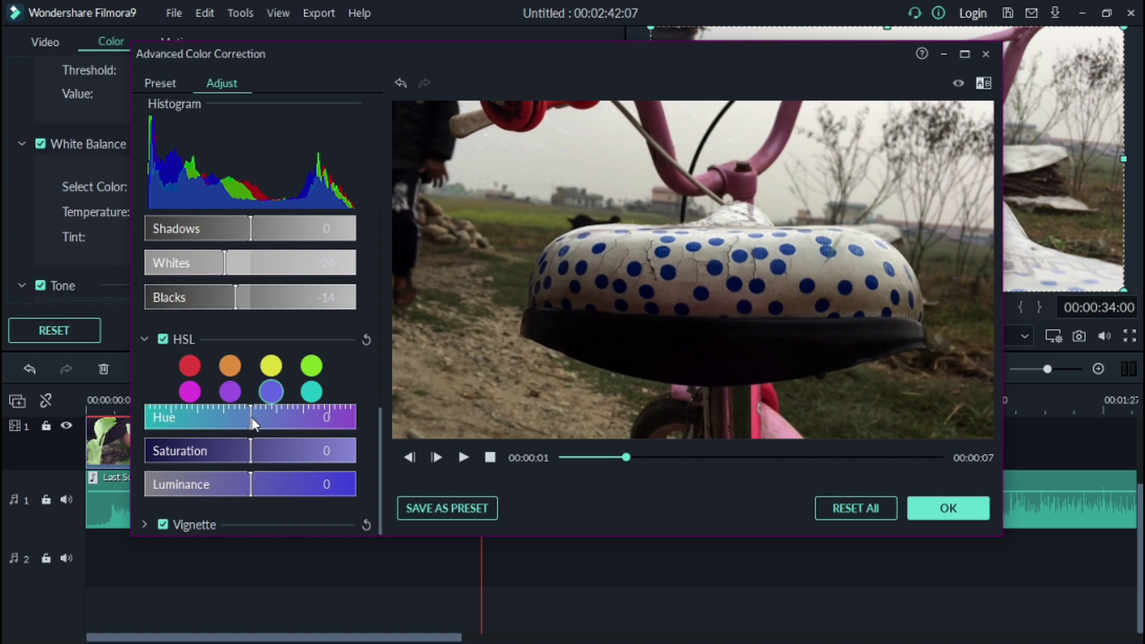
pyautogui.moveTo(252, 419); pyautogui.dragTo(206, 408)
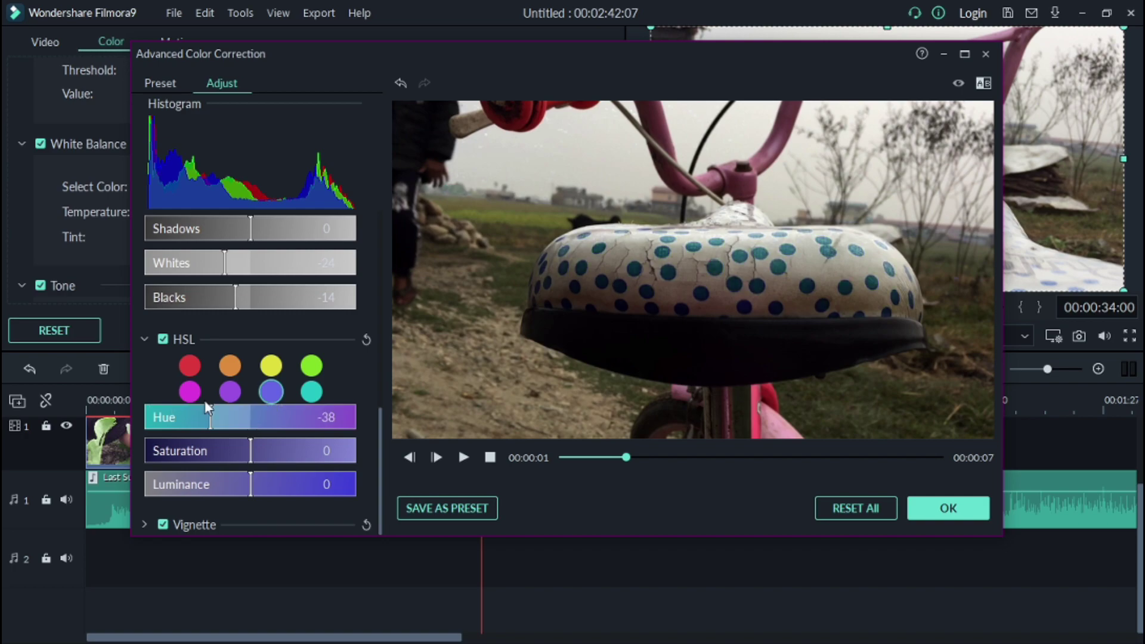
pyautogui.click(252, 451)
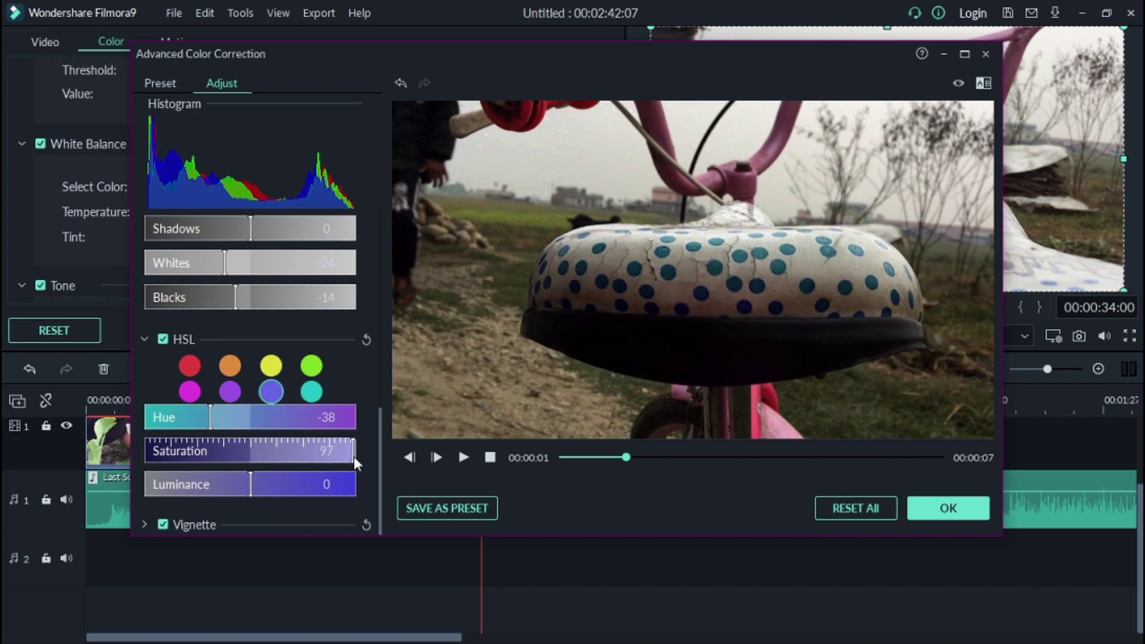
pyautogui.moveTo(353, 457)
pyautogui.mouseDown()
pyautogui.moveTo(310, 463)
pyautogui.moveTo(333, 454)
pyautogui.mouseUp()
pyautogui.click(318, 451)
pyautogui.click(187, 484)
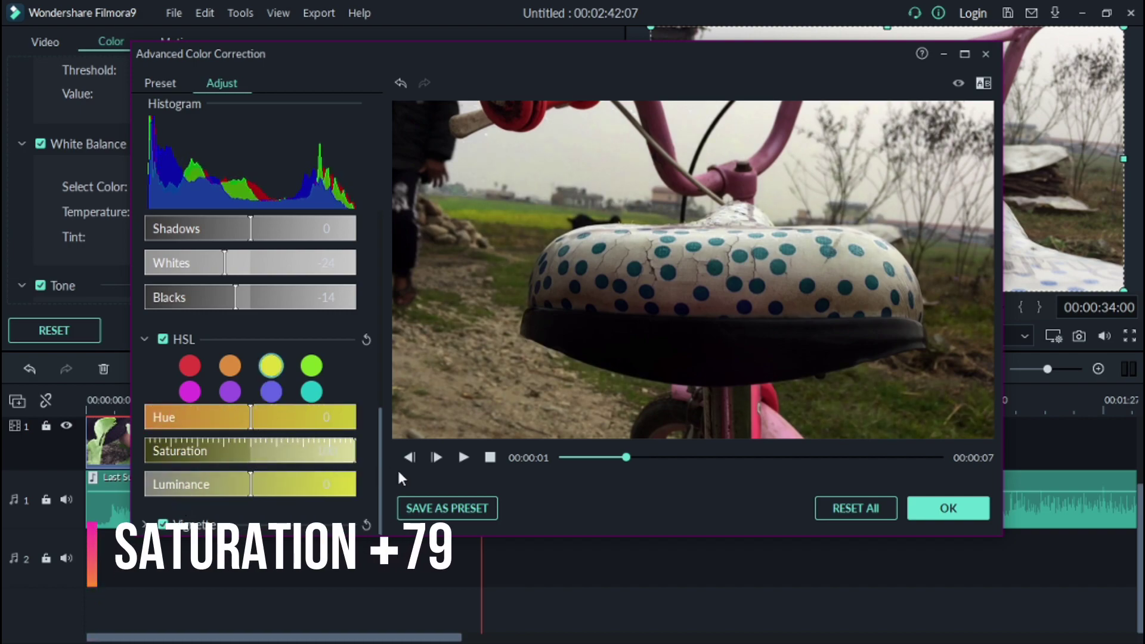
# Set yellow saturation, shift and saturate the pink-reds, raise overall saturation to 29, and preview
pyautogui.click(340, 465)
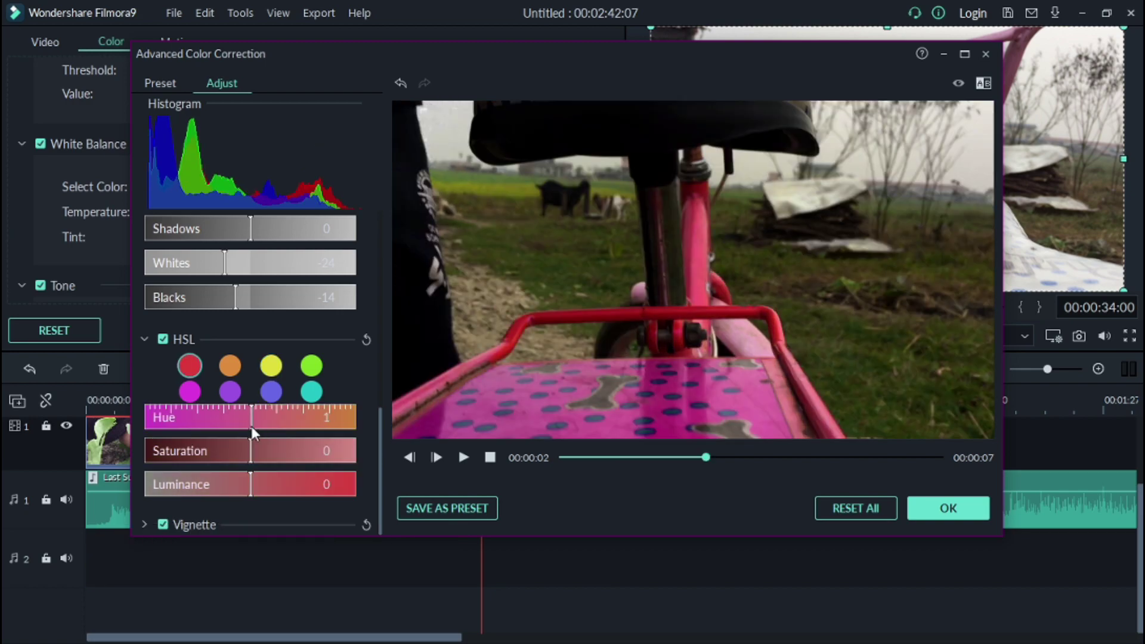
pyautogui.moveTo(251, 426)
pyautogui.mouseDown()
pyautogui.moveTo(163, 453)
pyautogui.moveTo(223, 450)
pyautogui.mouseUp()
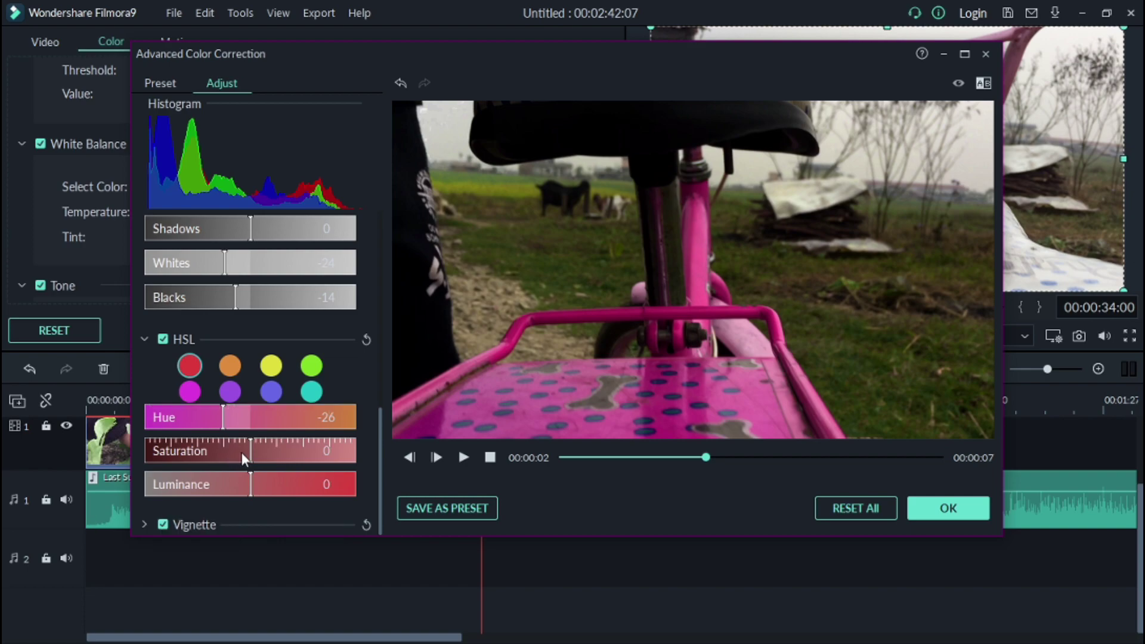
pyautogui.moveTo(252, 450); pyautogui.dragTo(356, 454)
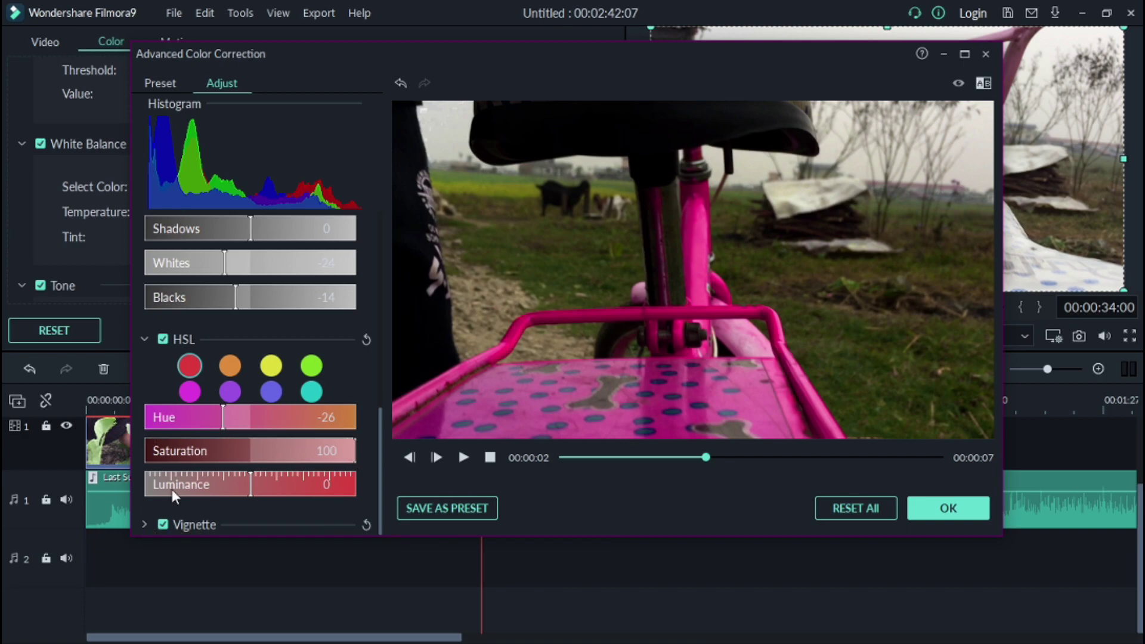
pyautogui.scroll(4, 257, 427)
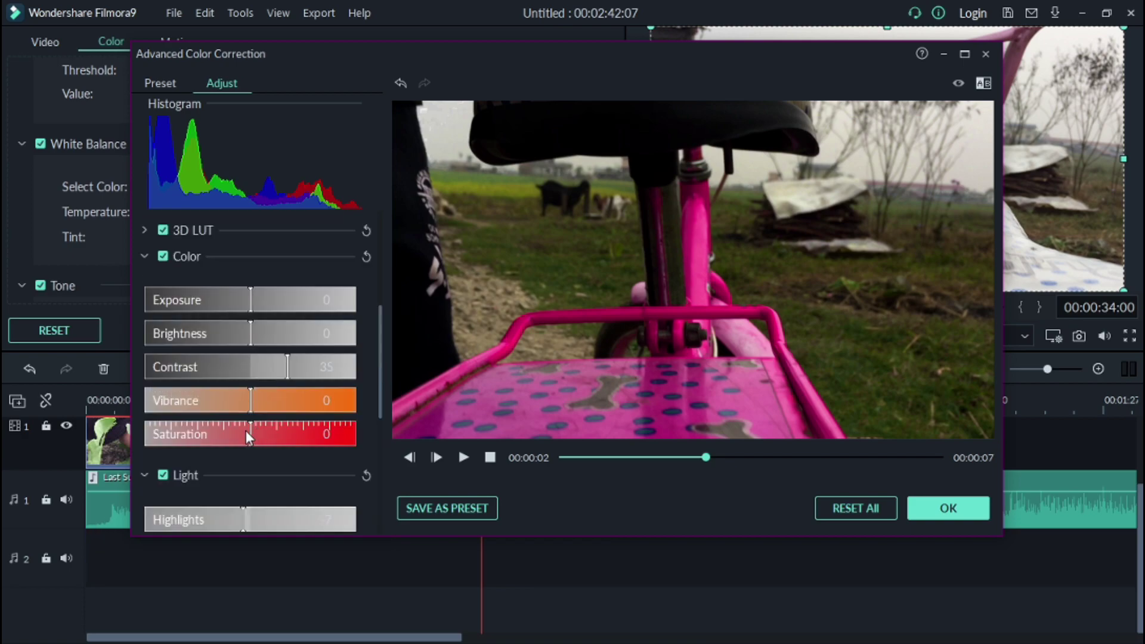
pyautogui.moveTo(250, 432)
pyautogui.mouseDown()
pyautogui.moveTo(366, 446)
pyautogui.moveTo(282, 447)
pyautogui.mouseUp()
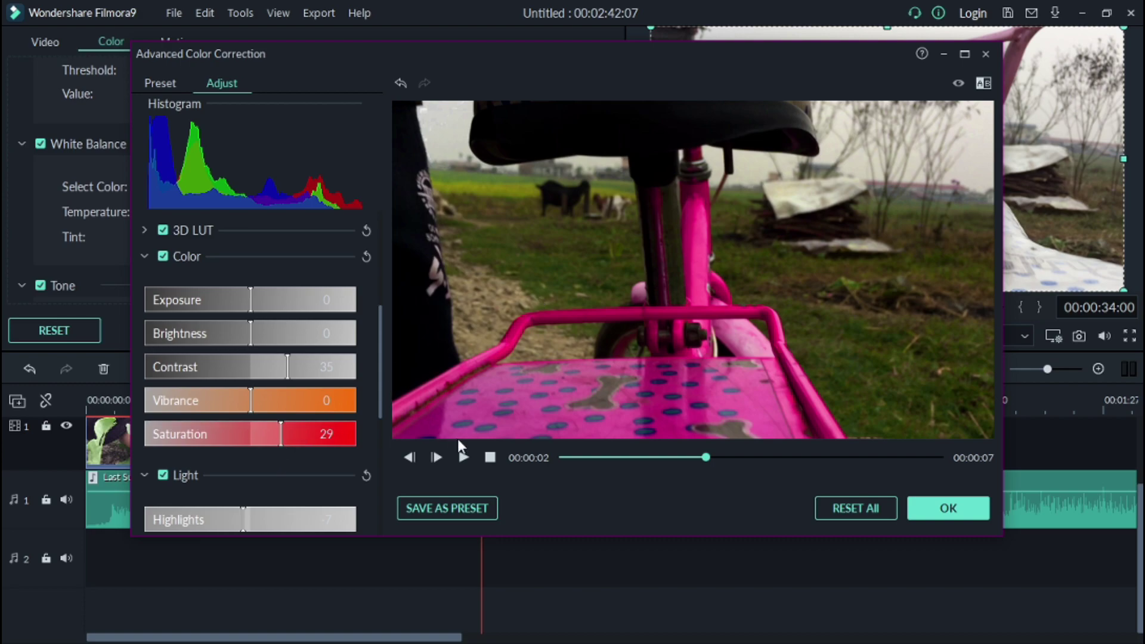
pyautogui.click(461, 456)
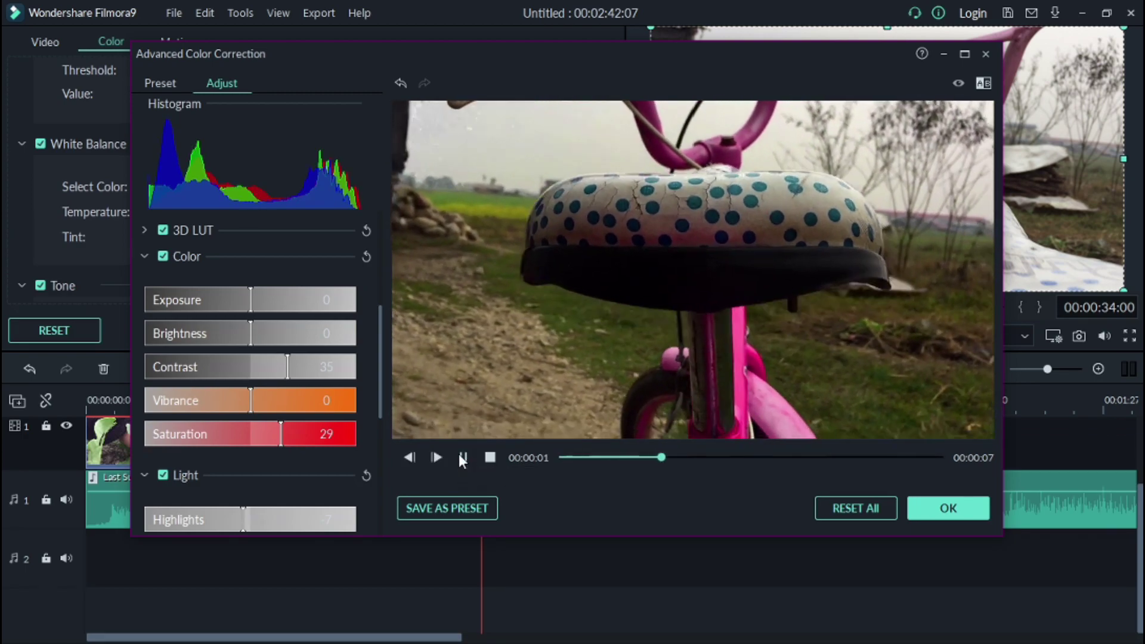
pyautogui.click(462, 456)
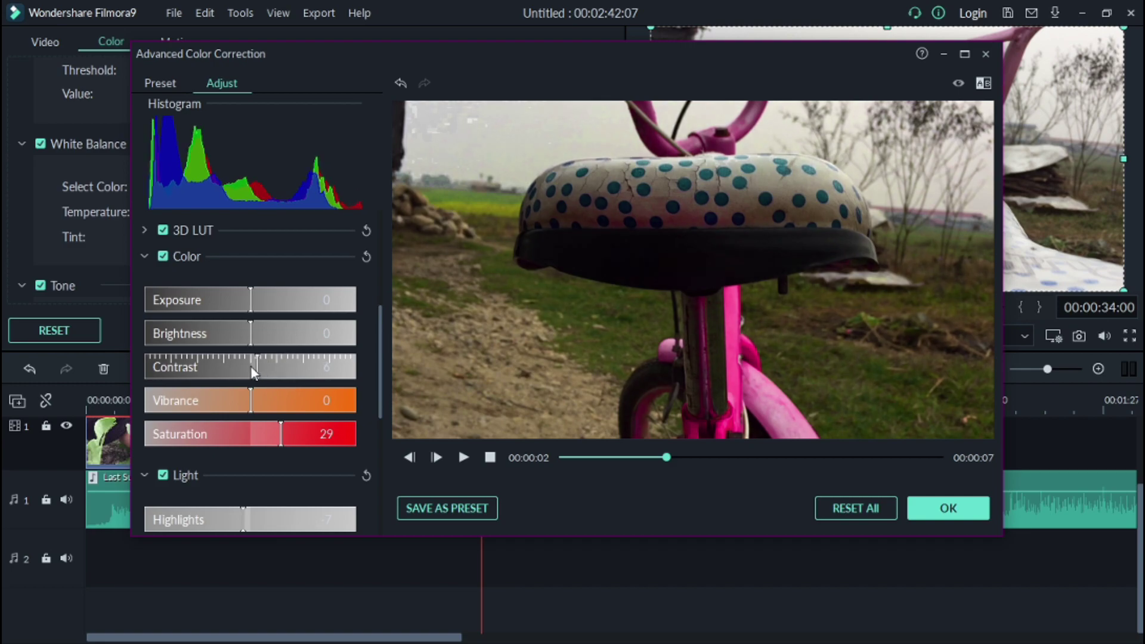
pyautogui.scroll(-3, 235, 429)
# Reset the blue tones' hue and luminance, then fine-tune the cyan hue and luminance
pyautogui.click(270, 514)
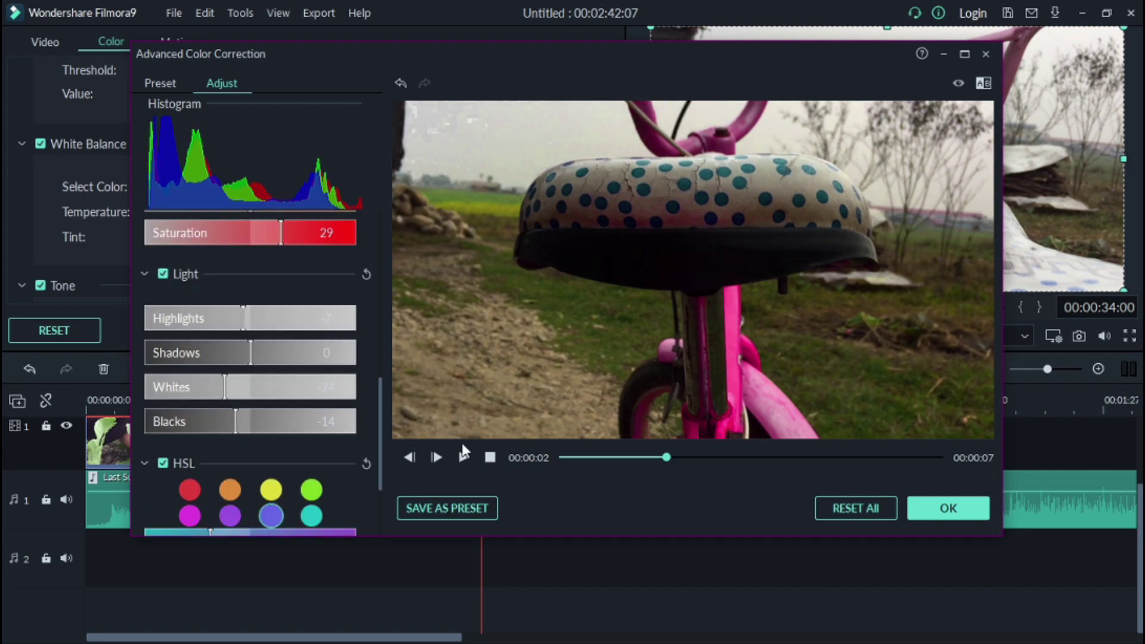
pyautogui.scroll(-2, 257, 448)
pyautogui.moveTo(215, 411); pyautogui.dragTo(251, 416)
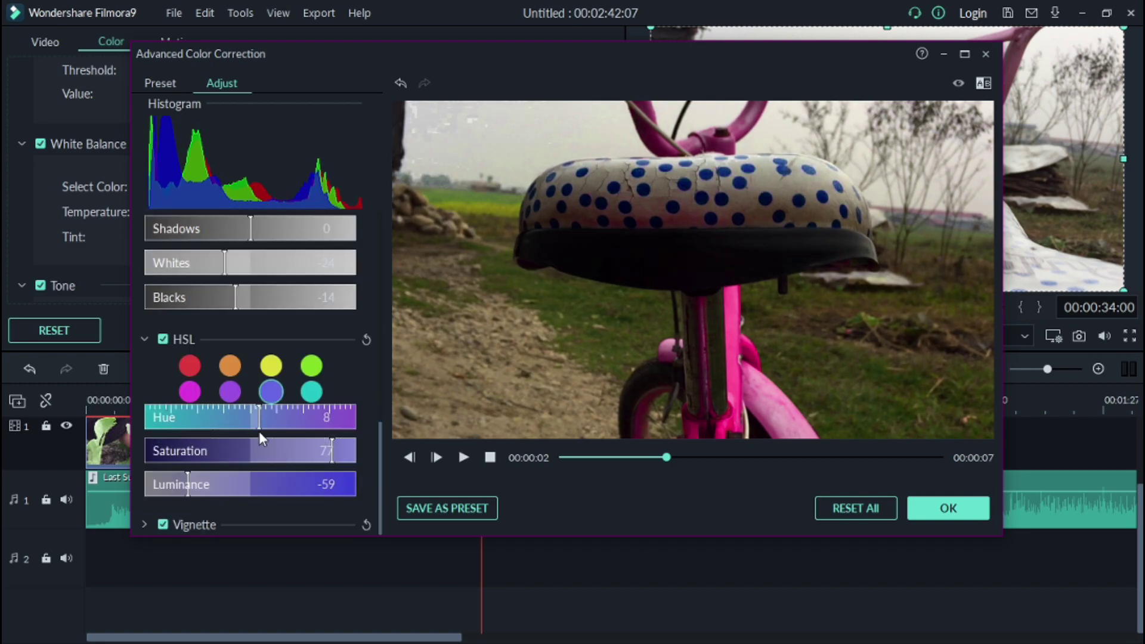
pyautogui.moveTo(192, 484)
pyautogui.mouseDown()
pyautogui.moveTo(275, 499)
pyautogui.moveTo(334, 449)
pyautogui.mouseUp()
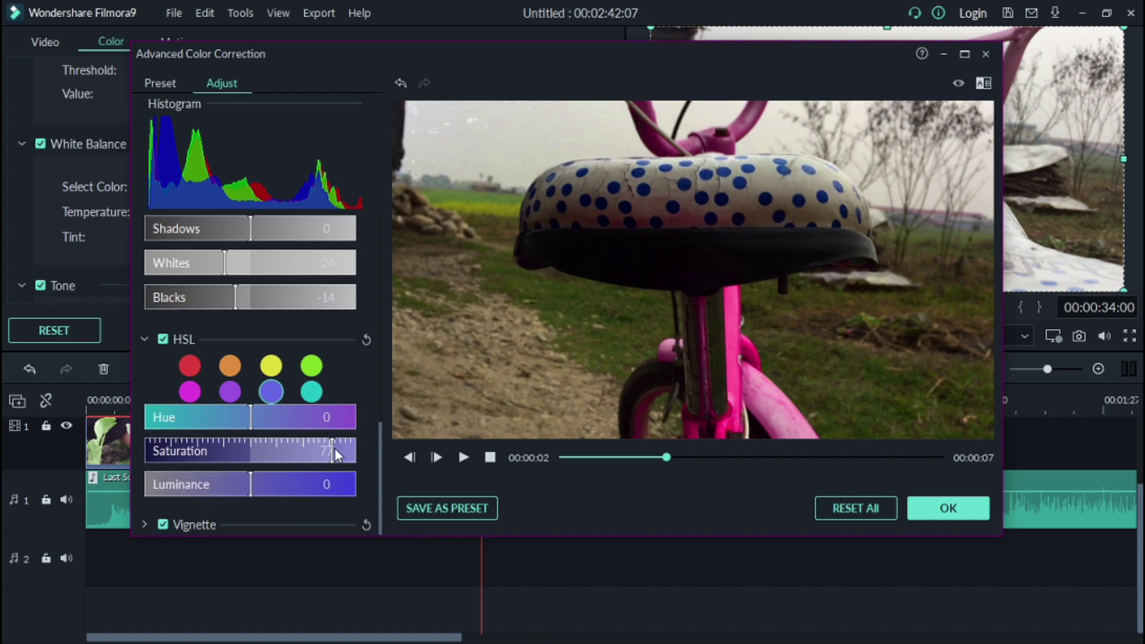
pyautogui.moveTo(251, 417)
pyautogui.mouseDown()
pyautogui.moveTo(195, 424)
pyautogui.moveTo(226, 417)
pyautogui.mouseUp()
pyautogui.moveTo(349, 486); pyautogui.dragTo(264, 483)
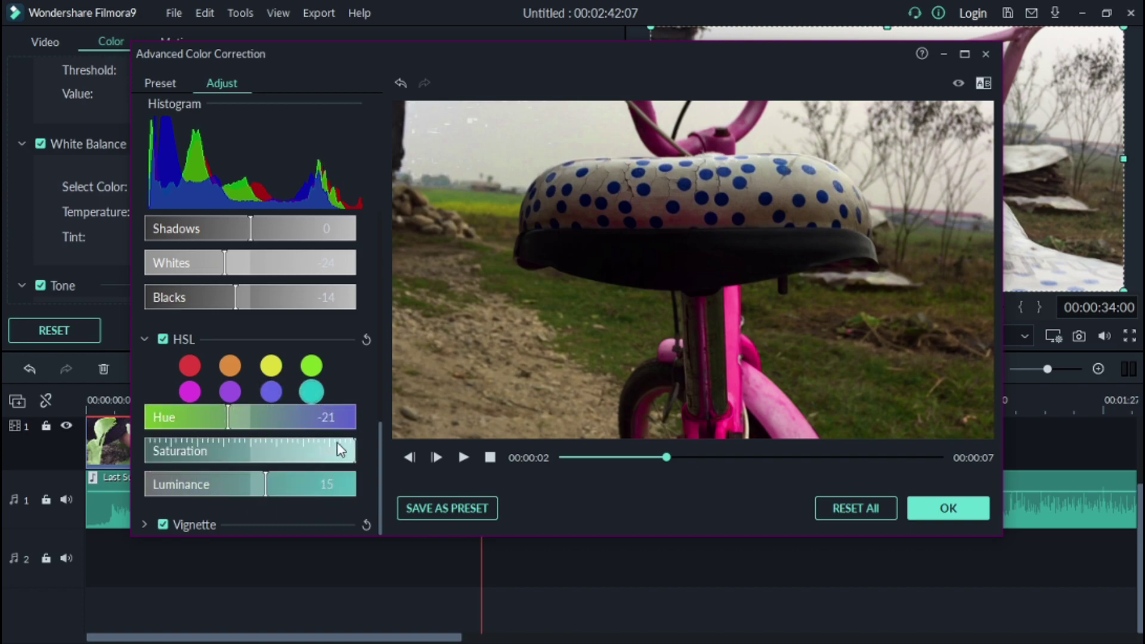
pyautogui.moveTo(337, 442); pyautogui.dragTo(260, 452)
# Retune the yellow saturation and tone down the green hue and luminance shifts
pyautogui.click(194, 363)
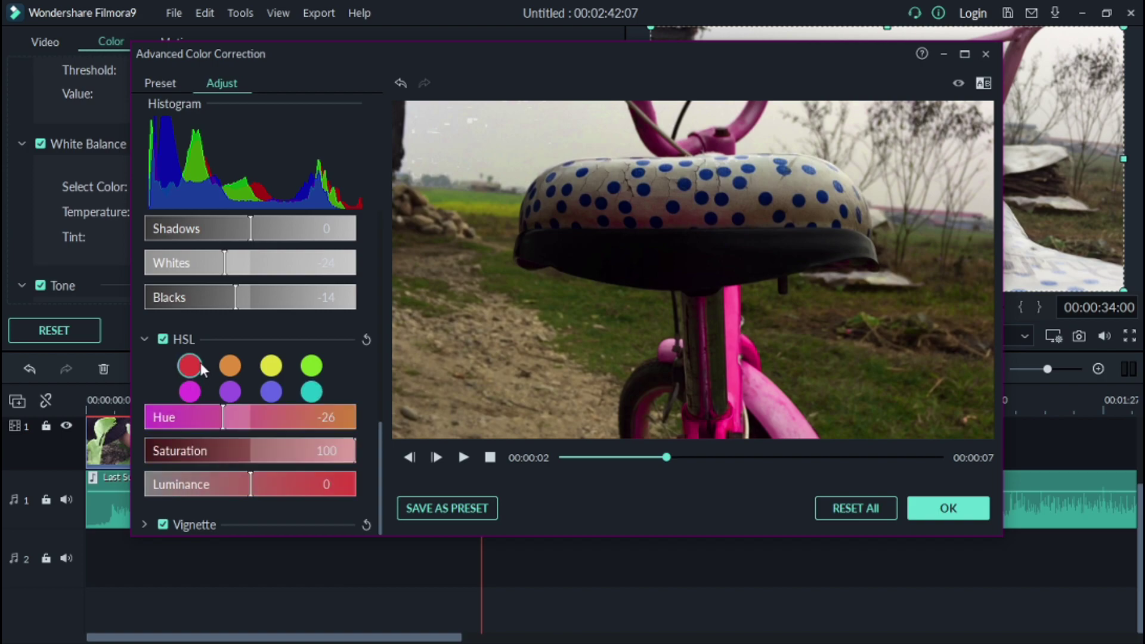
pyautogui.click(277, 365)
pyautogui.moveTo(334, 451); pyautogui.dragTo(256, 461)
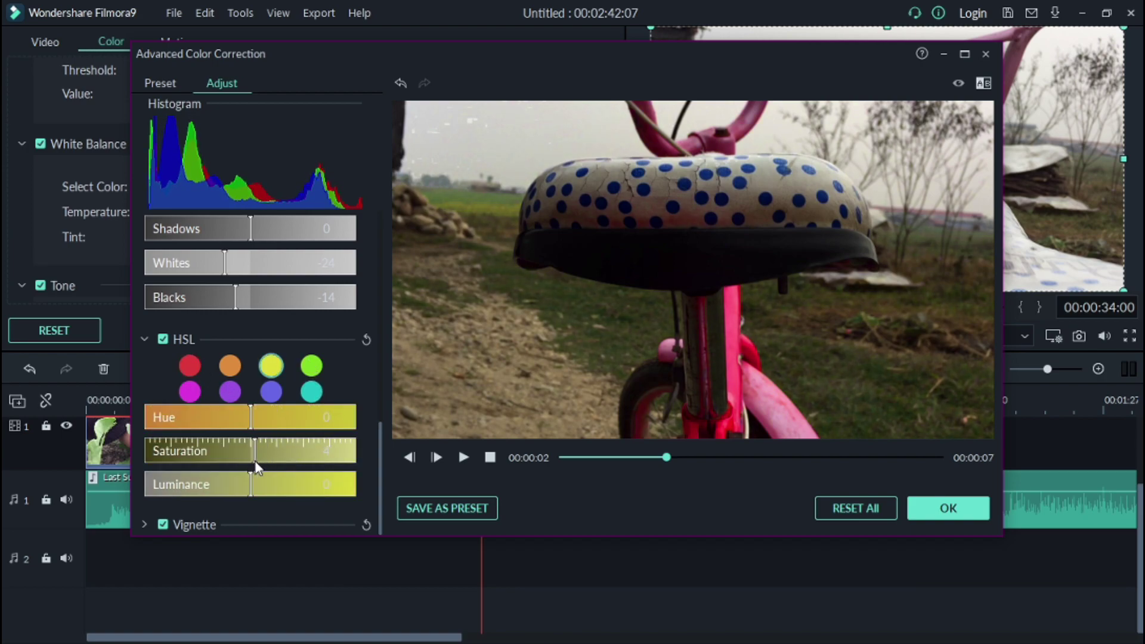
pyautogui.moveTo(251, 416)
pyautogui.mouseDown()
pyautogui.moveTo(179, 418)
pyautogui.moveTo(233, 418)
pyautogui.mouseUp()
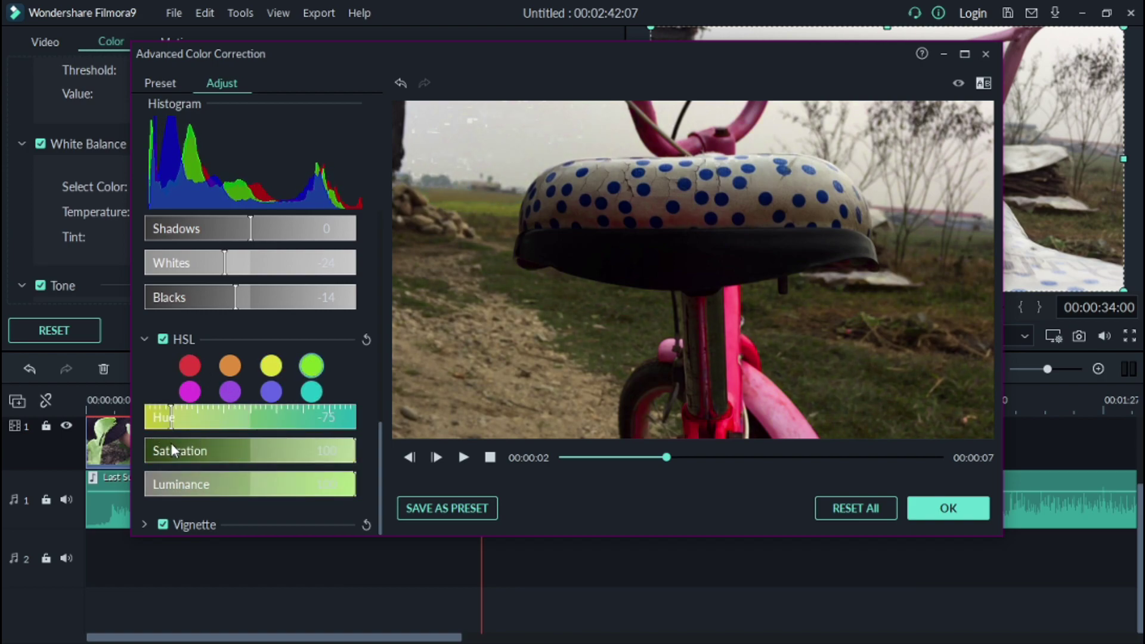
pyautogui.moveTo(342, 488); pyautogui.dragTo(266, 488)
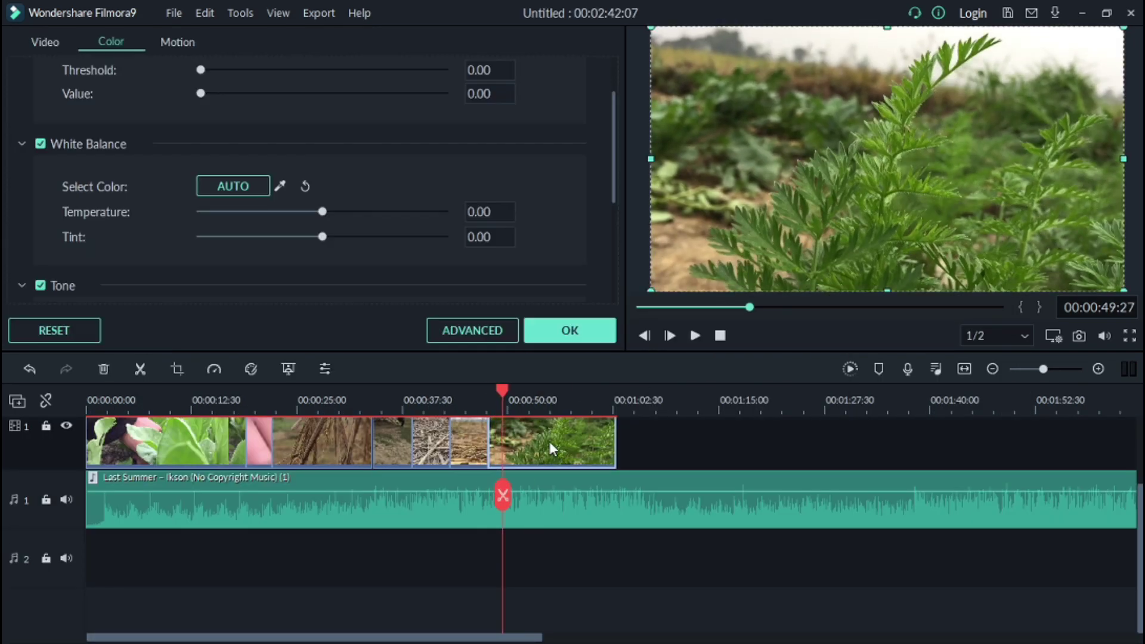
# Set the greens to Hue -57, Saturation about +72 with raised luminance, previewing the look
pyautogui.click(311, 403)
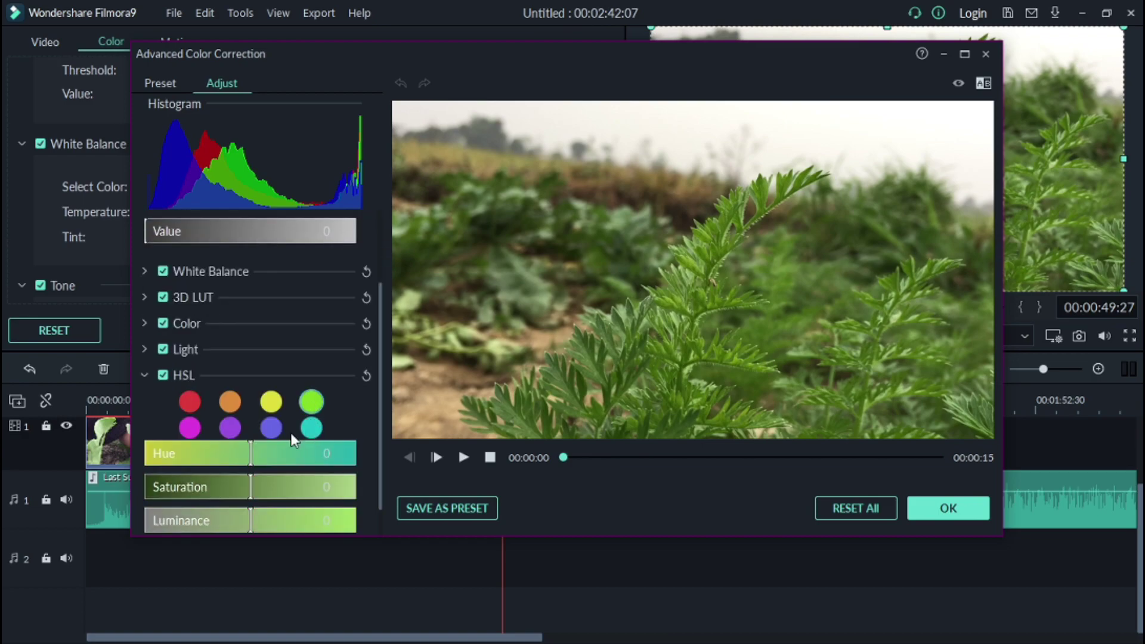
pyautogui.moveTo(253, 458); pyautogui.dragTo(191, 449)
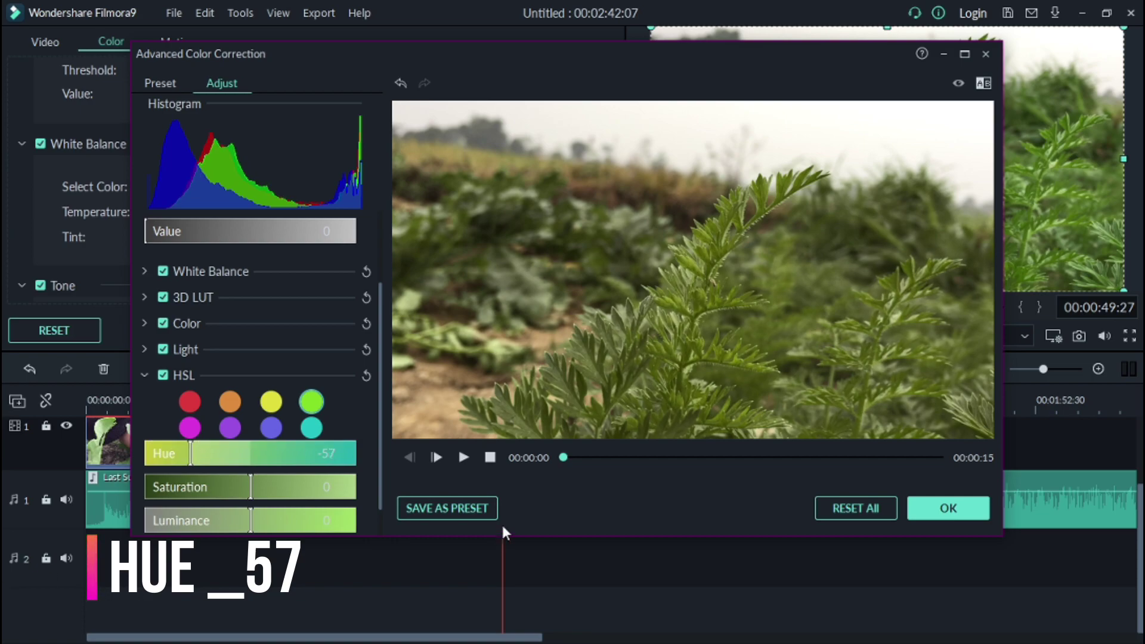
pyautogui.moveTo(251, 487); pyautogui.dragTo(330, 487)
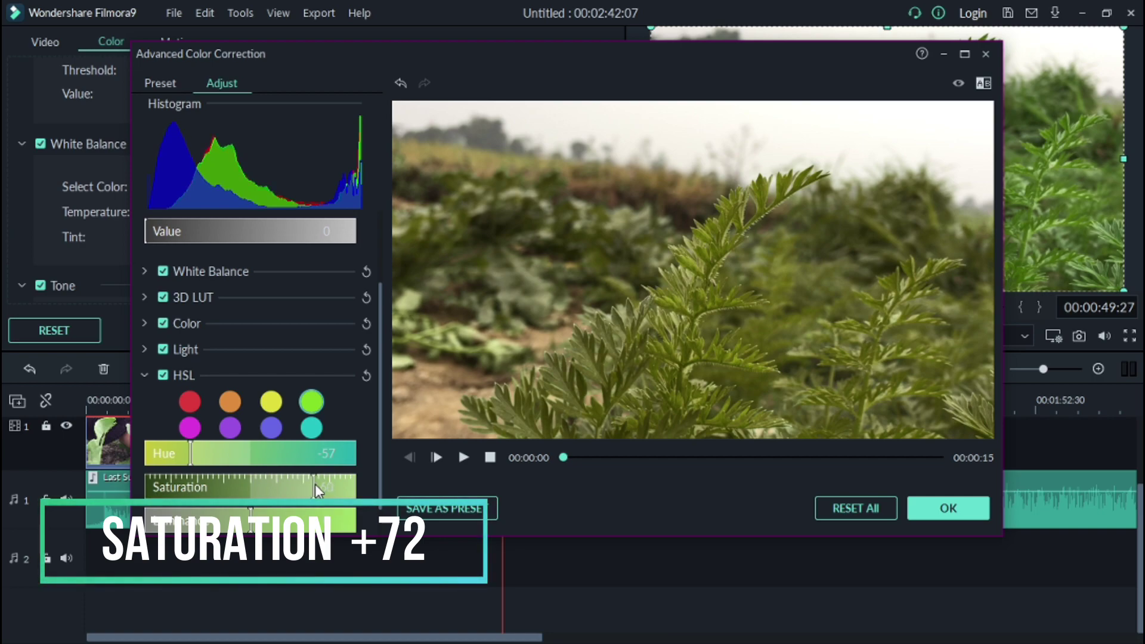
pyautogui.click(464, 457)
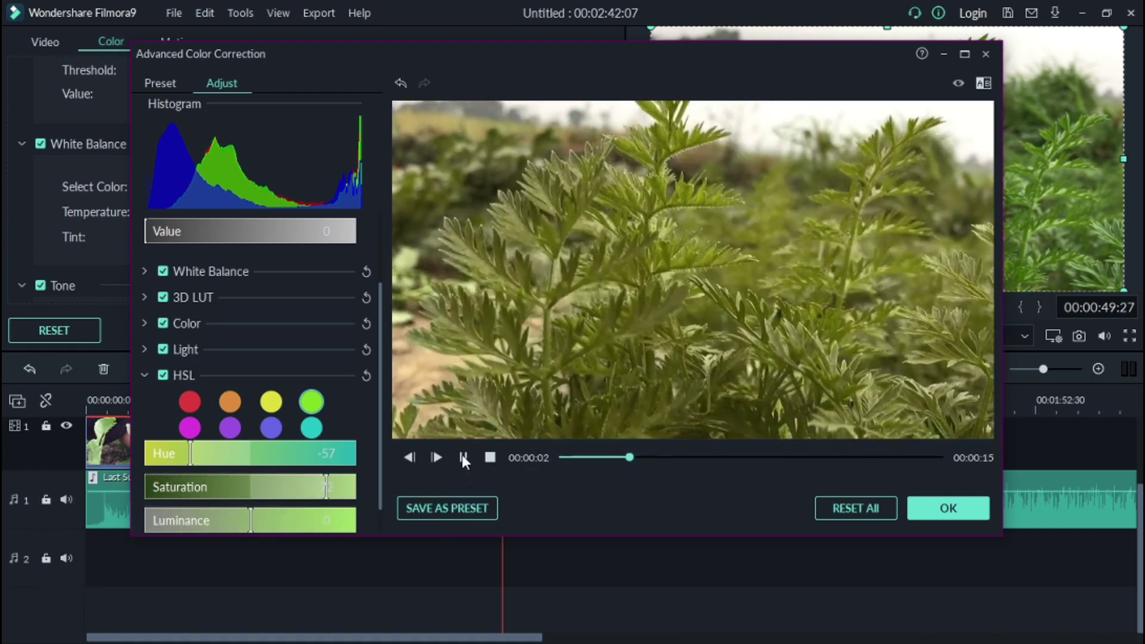
pyautogui.click(463, 455)
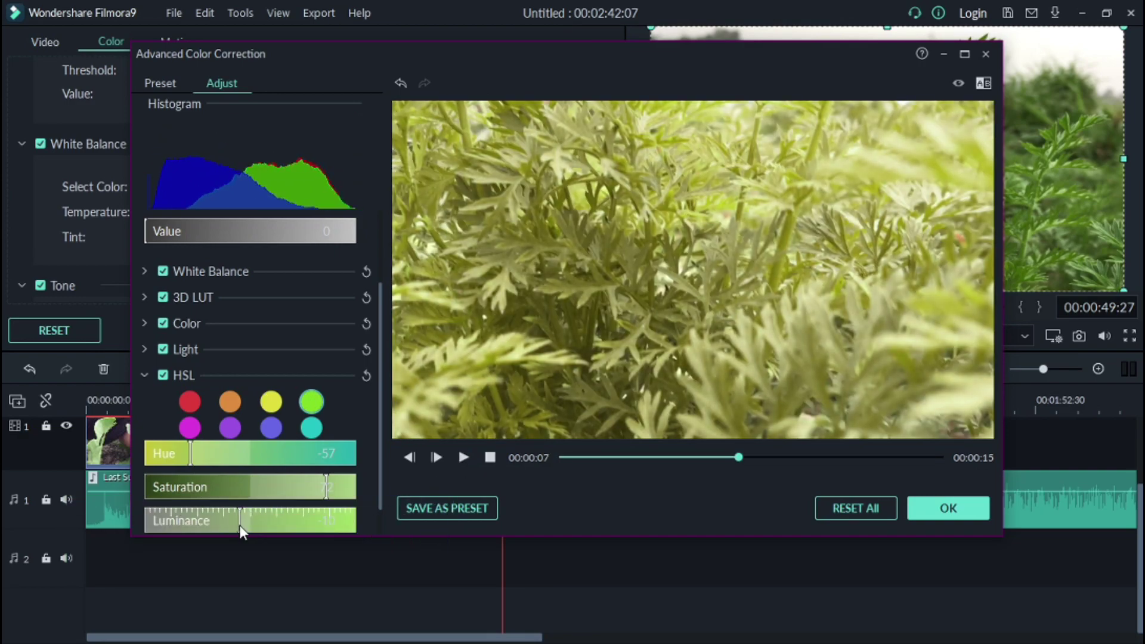
pyautogui.moveTo(252, 536); pyautogui.dragTo(284, 526)
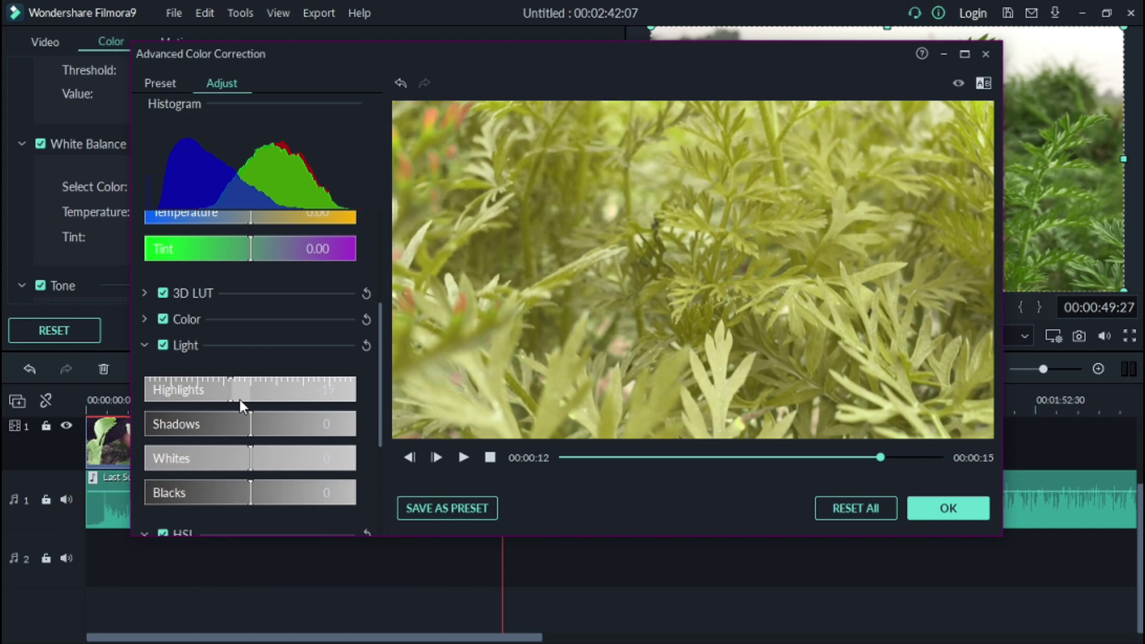
# Lower the plant clip's shadows and whites to -30 and blacks to -76, checking in the preview
pyautogui.moveTo(220, 466); pyautogui.dragTo(202, 471)
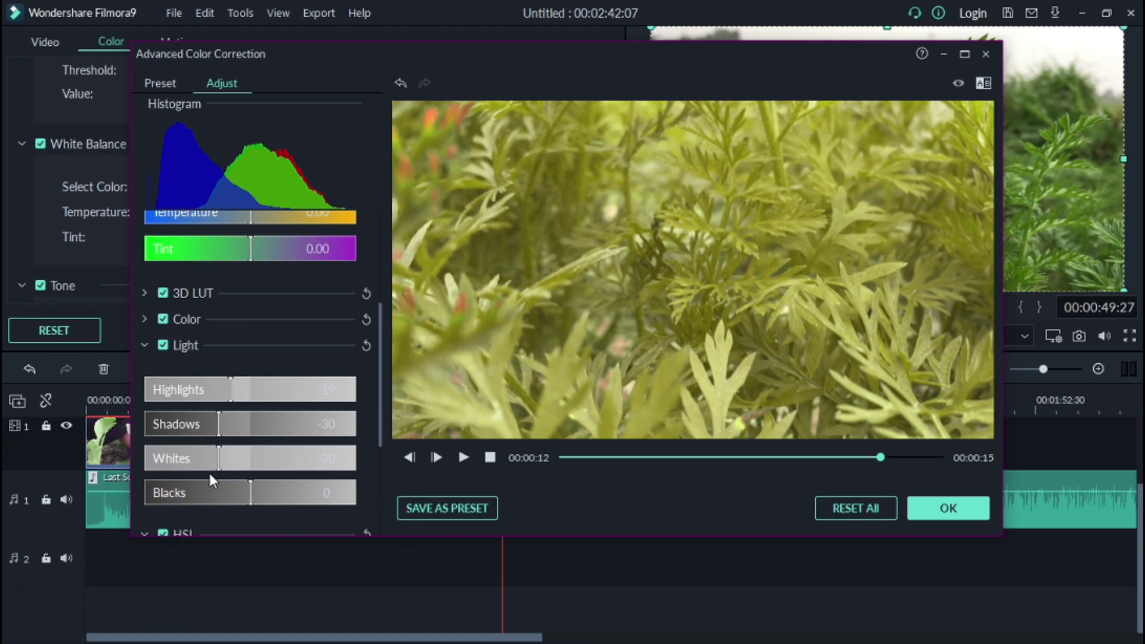
pyautogui.click(218, 489)
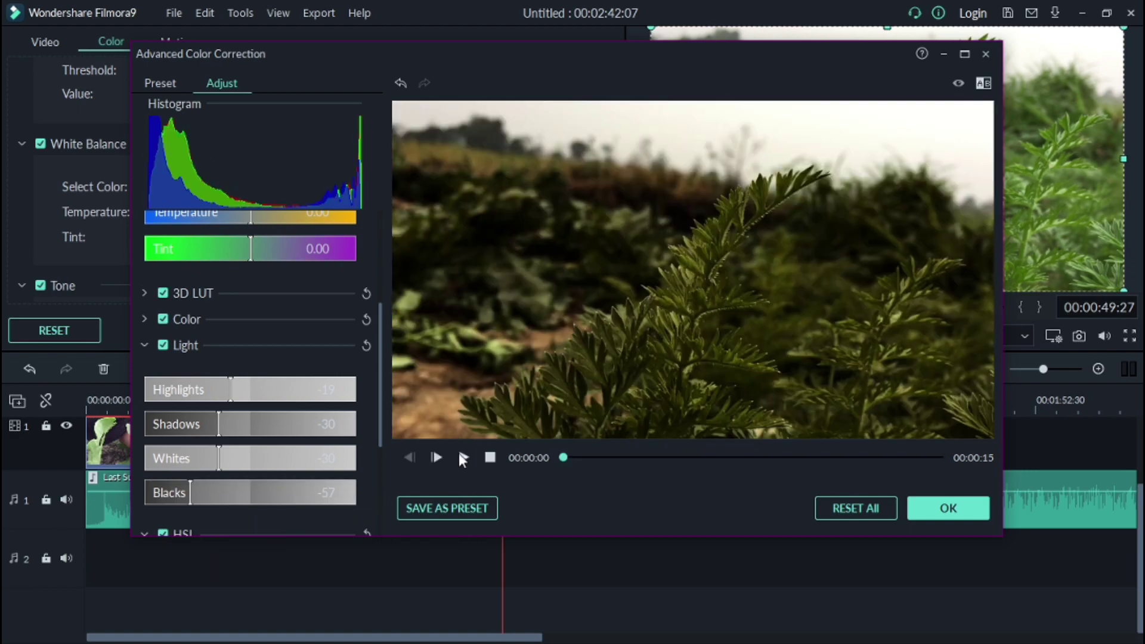
pyautogui.click(460, 457)
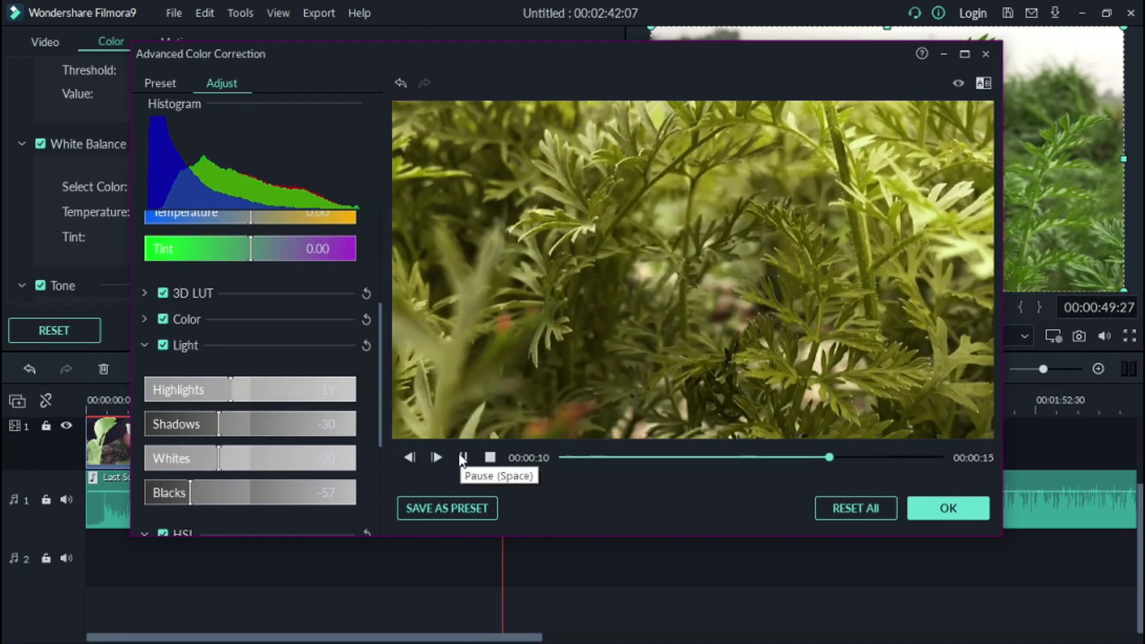
pyautogui.click(462, 458)
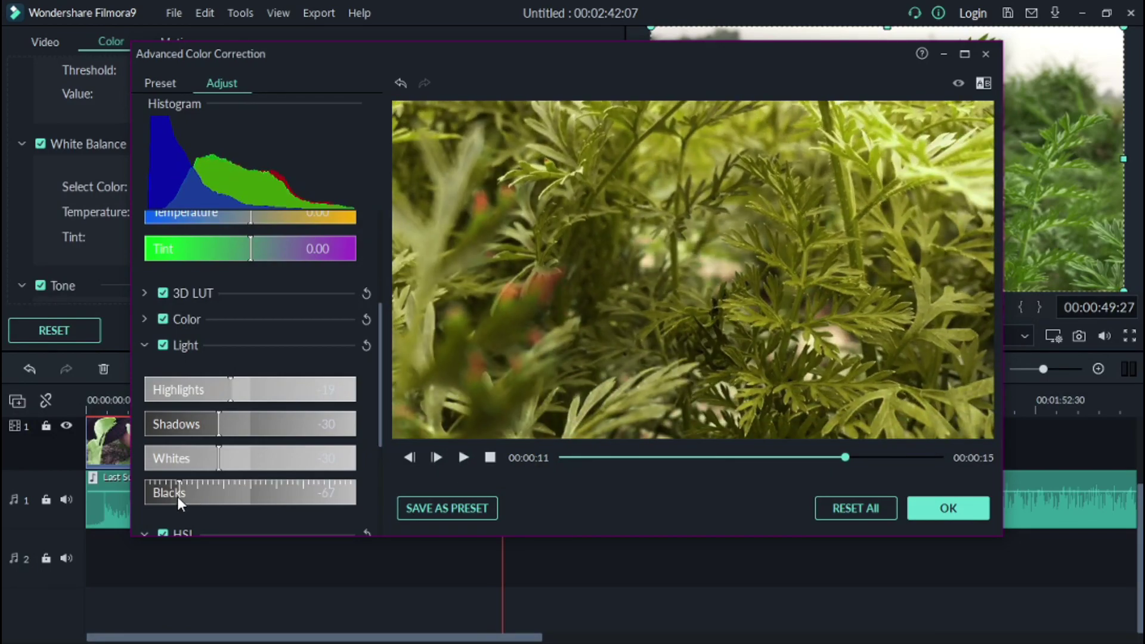
pyautogui.moveTo(178, 496); pyautogui.dragTo(171, 495)
pyautogui.click(463, 455)
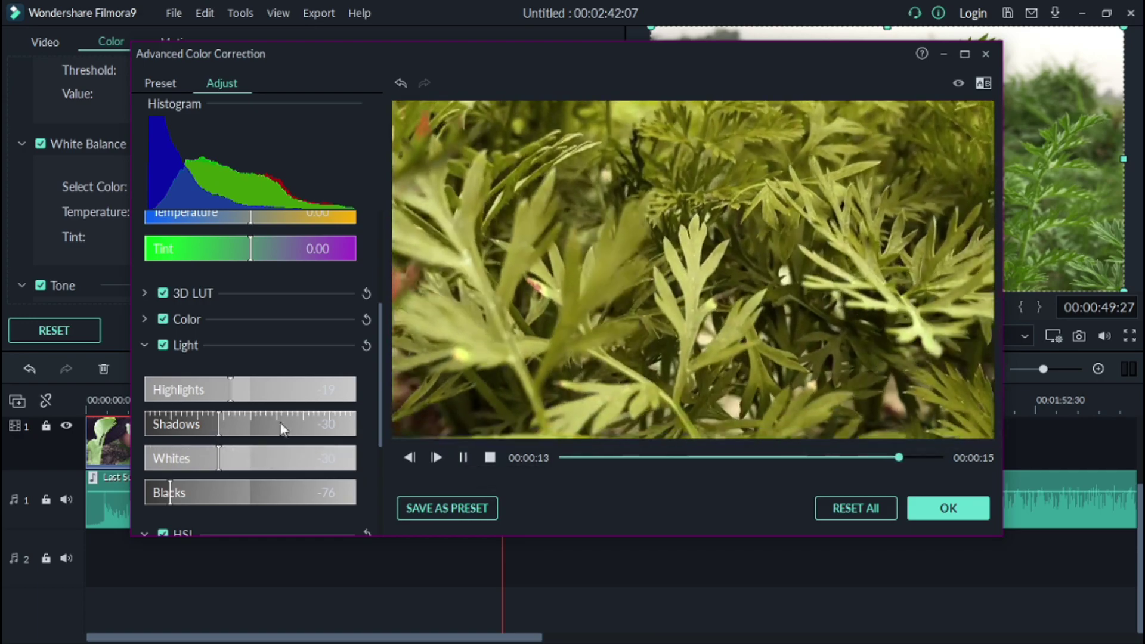
# Apply the flower clip's correction and add the IMG_7901 fire clip after it on the timeline
pyautogui.click(947, 508)
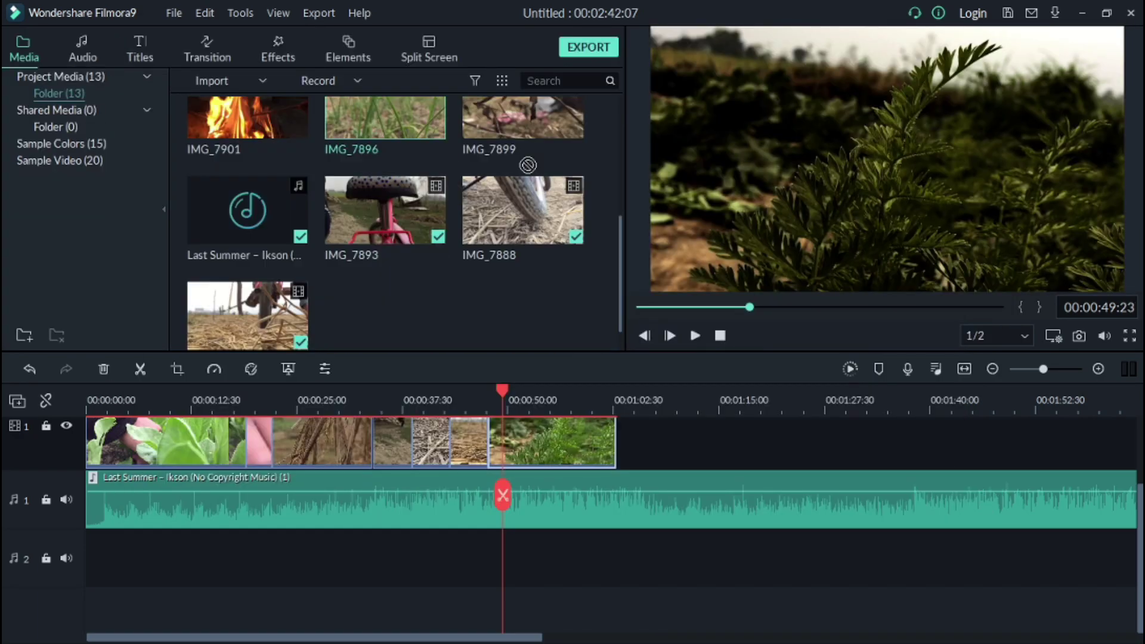
pyautogui.scroll(-2, 246, 450)
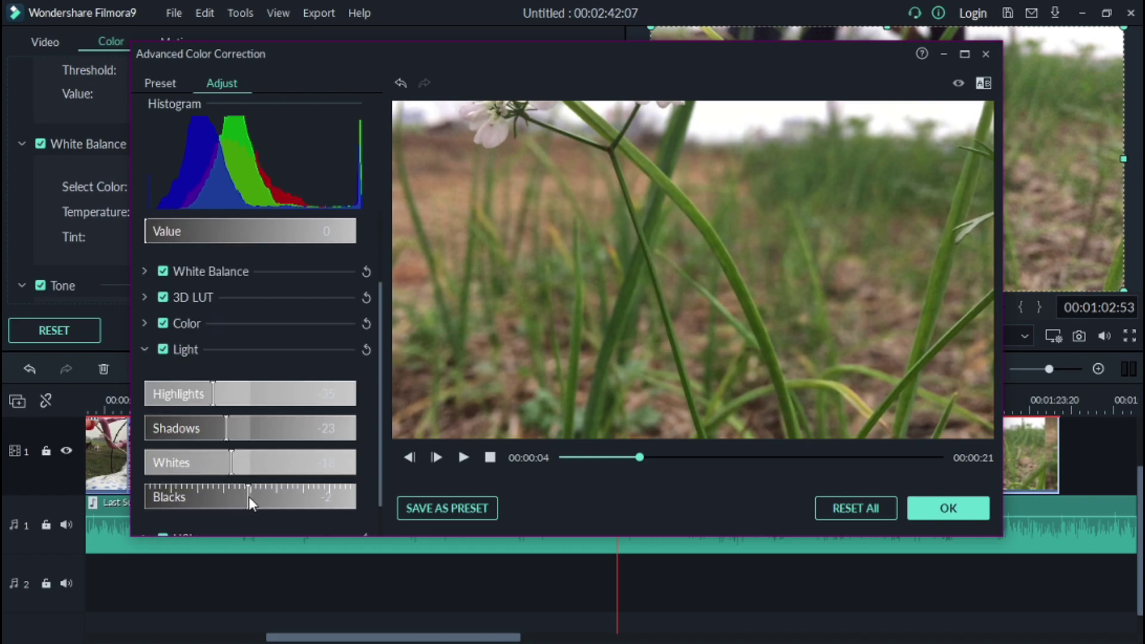
pyautogui.scroll(-5, 250, 496)
pyautogui.scroll(-2, 254, 474)
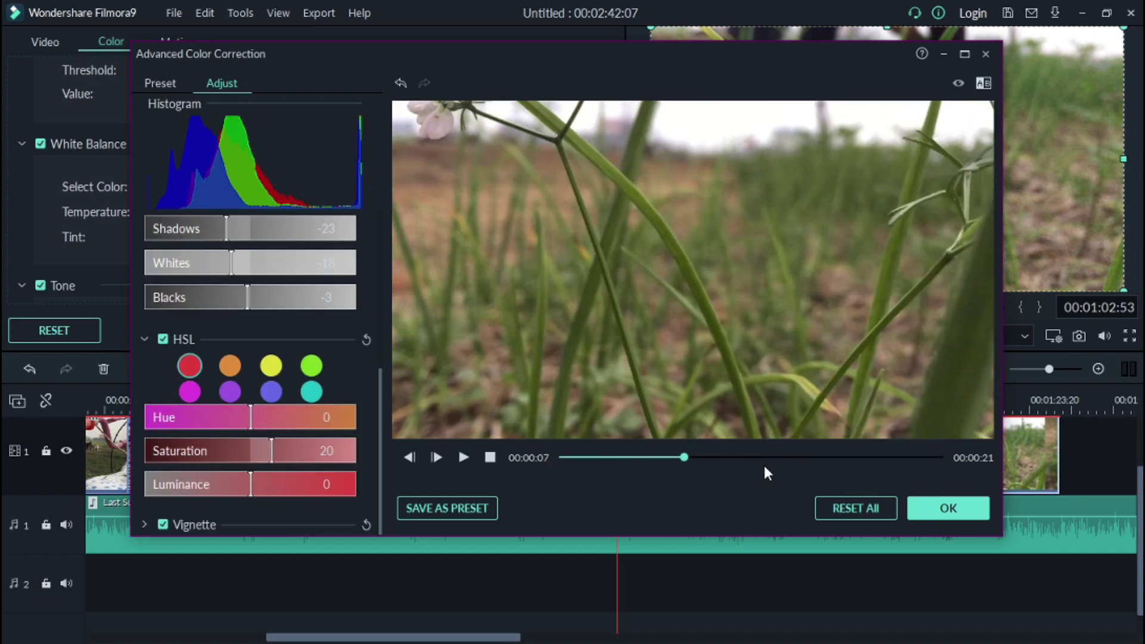
pyautogui.click(950, 507)
pyautogui.press('Delete')
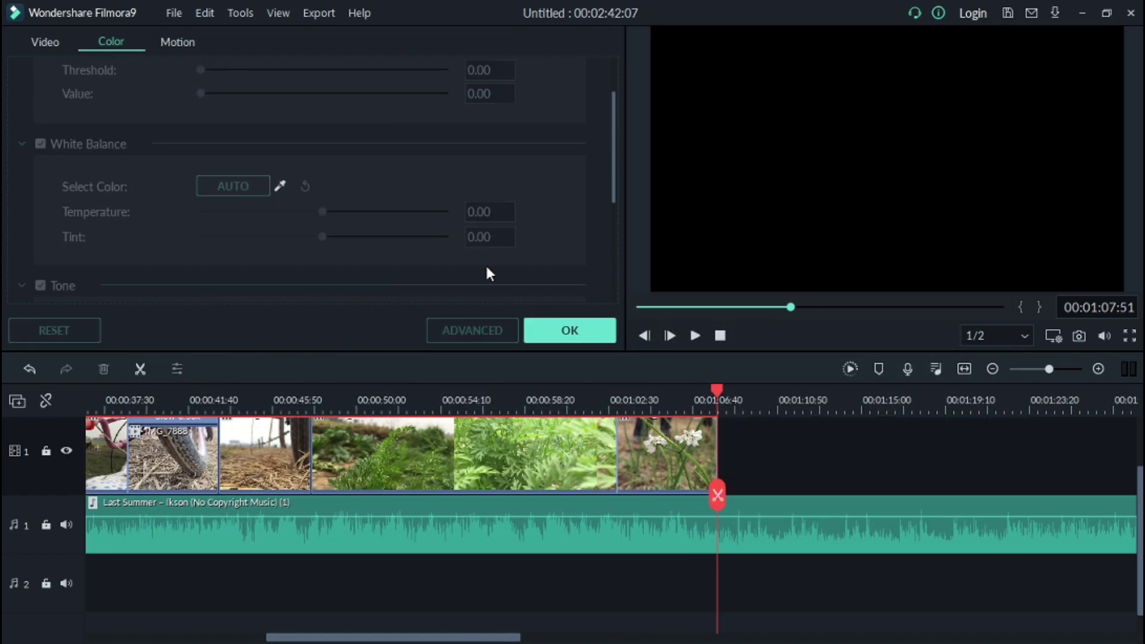
pyautogui.moveTo(279, 126); pyautogui.dragTo(786, 506)
pyautogui.click(214, 368)
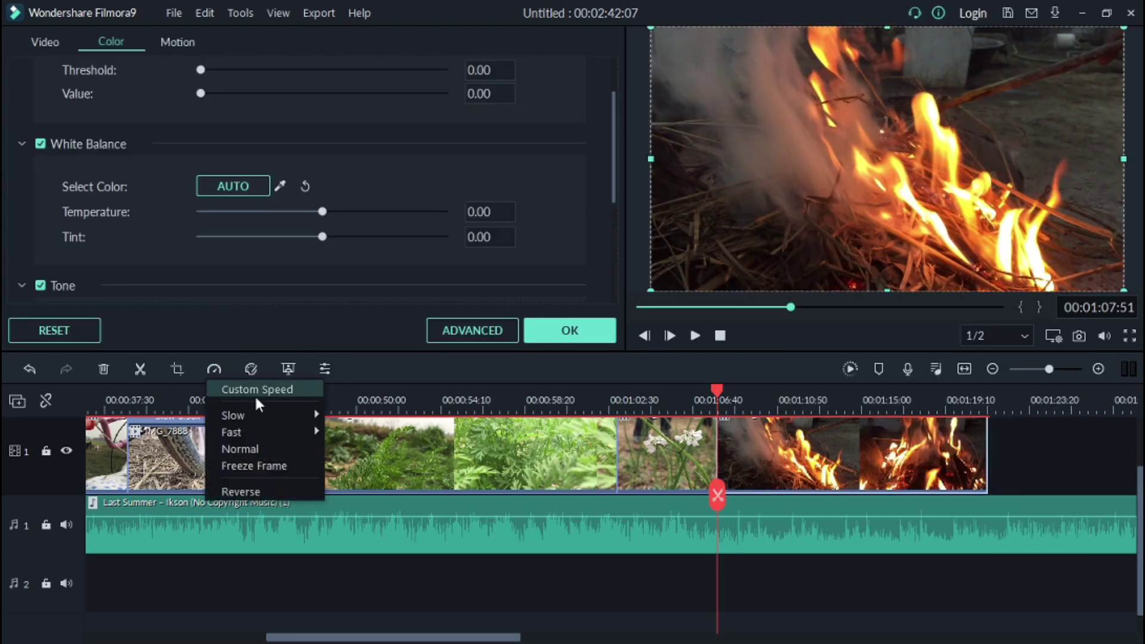
pyautogui.click(231, 412)
# Enlarge and reposition the fire video to fill the frame, then go to its advanced colour correction
pyautogui.moveTo(716, 393); pyautogui.dragTo(809, 394)
pyautogui.moveTo(1119, 32); pyautogui.dragTo(1141, 18)
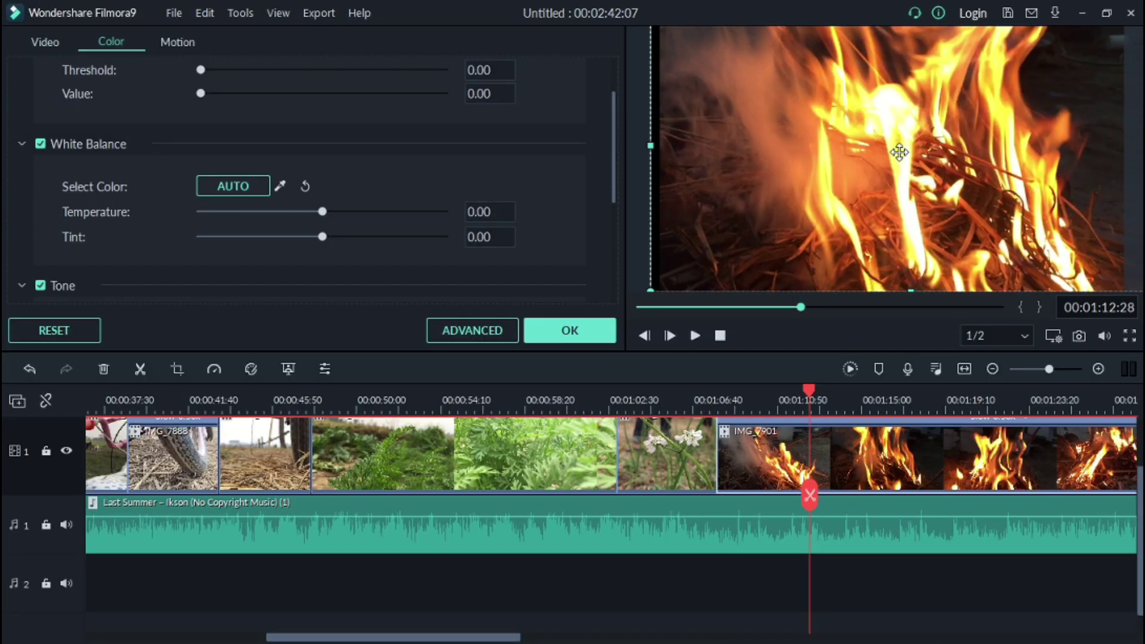
pyautogui.moveTo(908, 152); pyautogui.dragTo(899, 152)
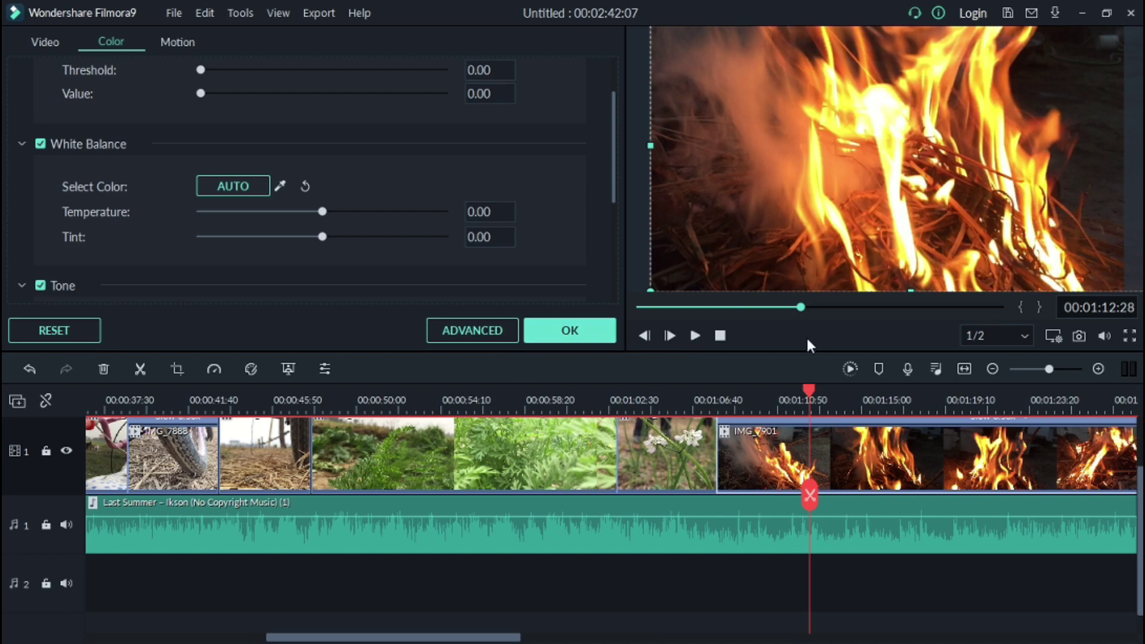
pyautogui.click(473, 330)
# Set the fire clip's shadows and blacks to -100 with whites about -12, revealing the Color settings
pyautogui.moveTo(250, 478); pyautogui.dragTo(116, 504)
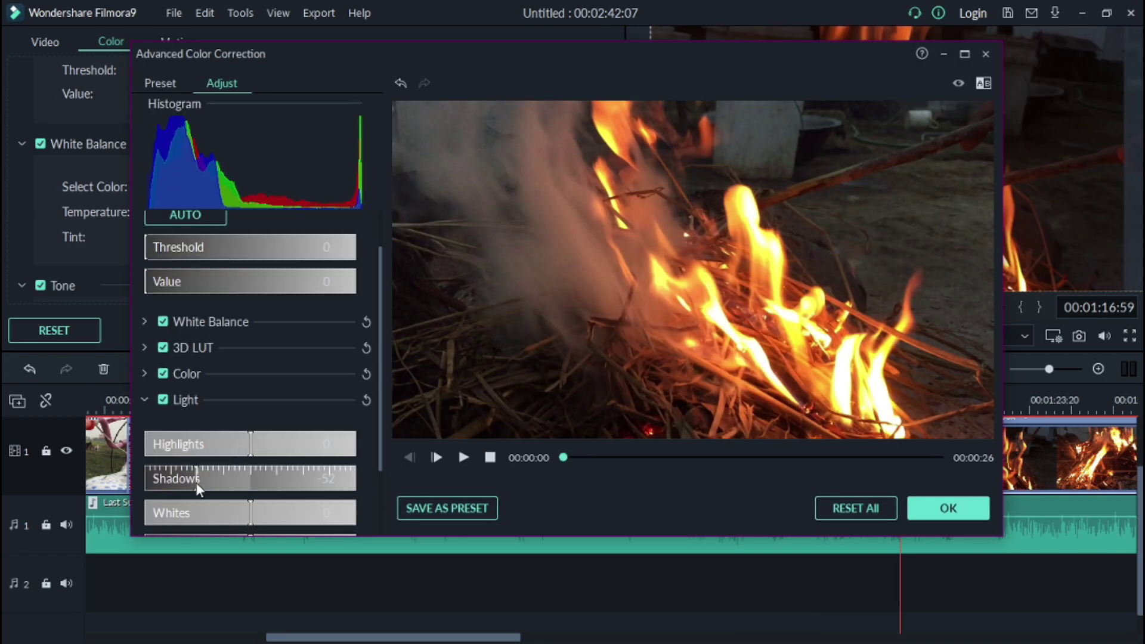
pyautogui.moveTo(251, 512); pyautogui.dragTo(239, 521)
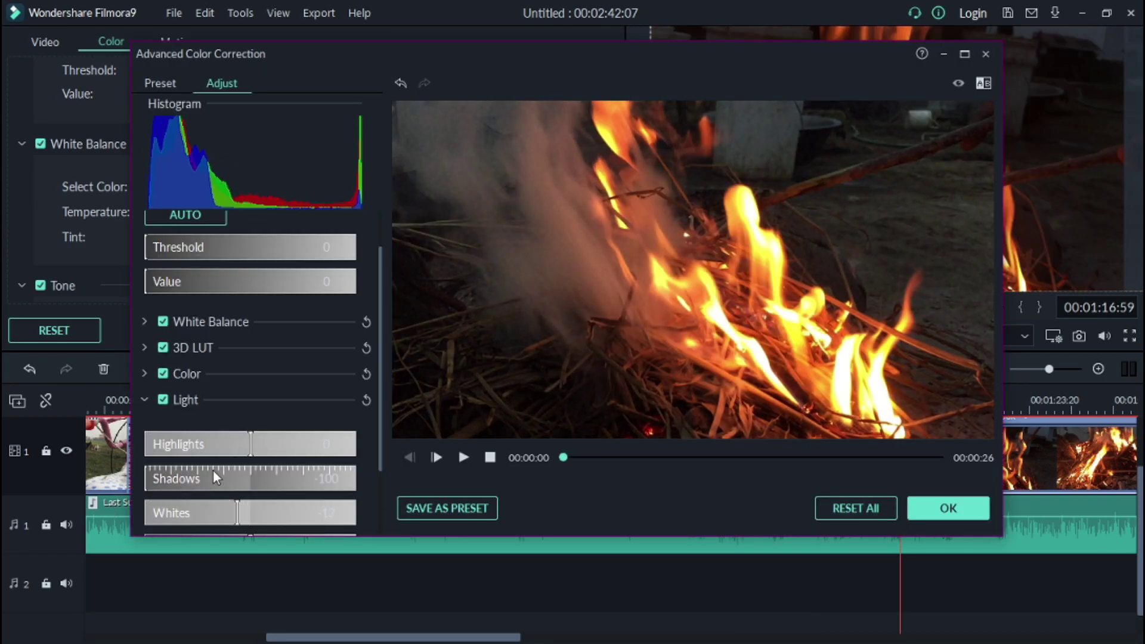
pyautogui.scroll(-2, 213, 471)
pyautogui.moveTo(252, 454); pyautogui.dragTo(191, 465)
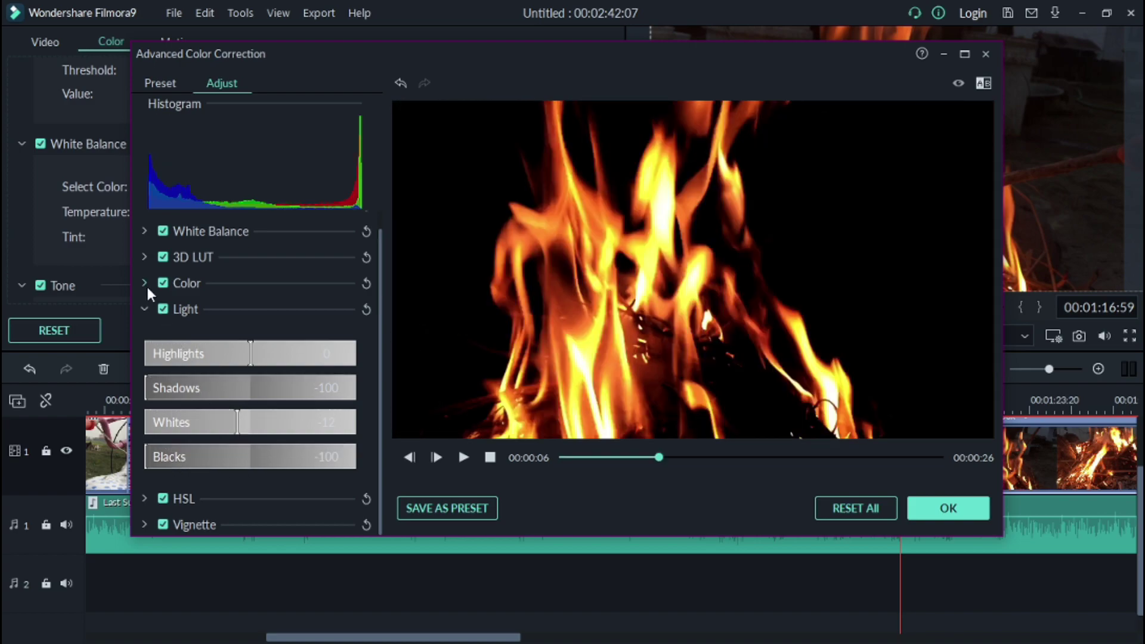
pyautogui.click(145, 282)
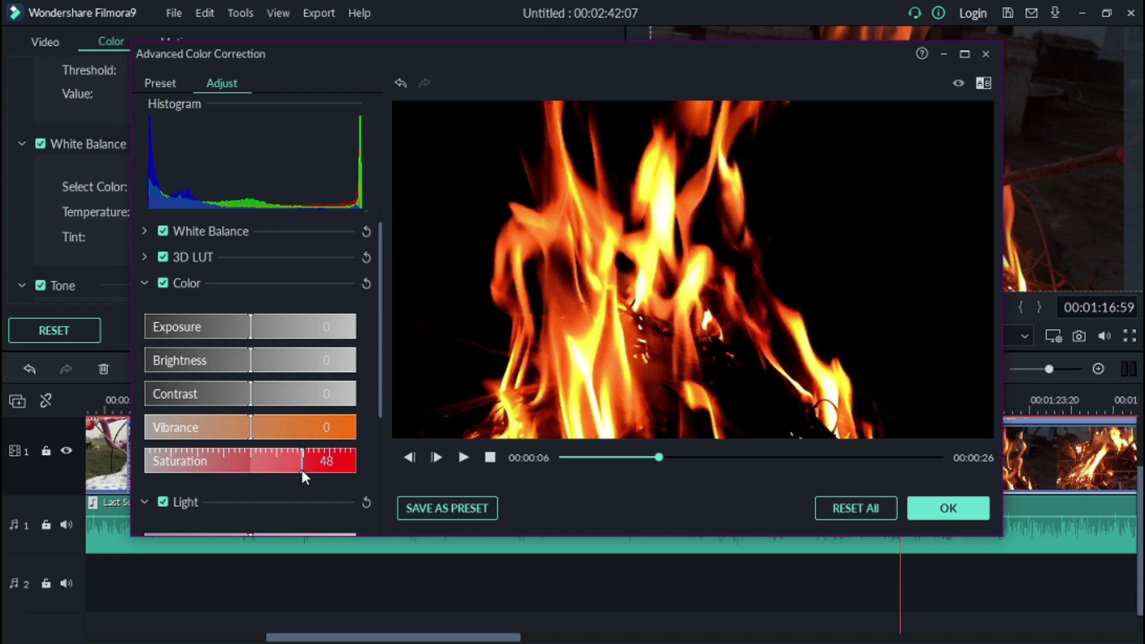